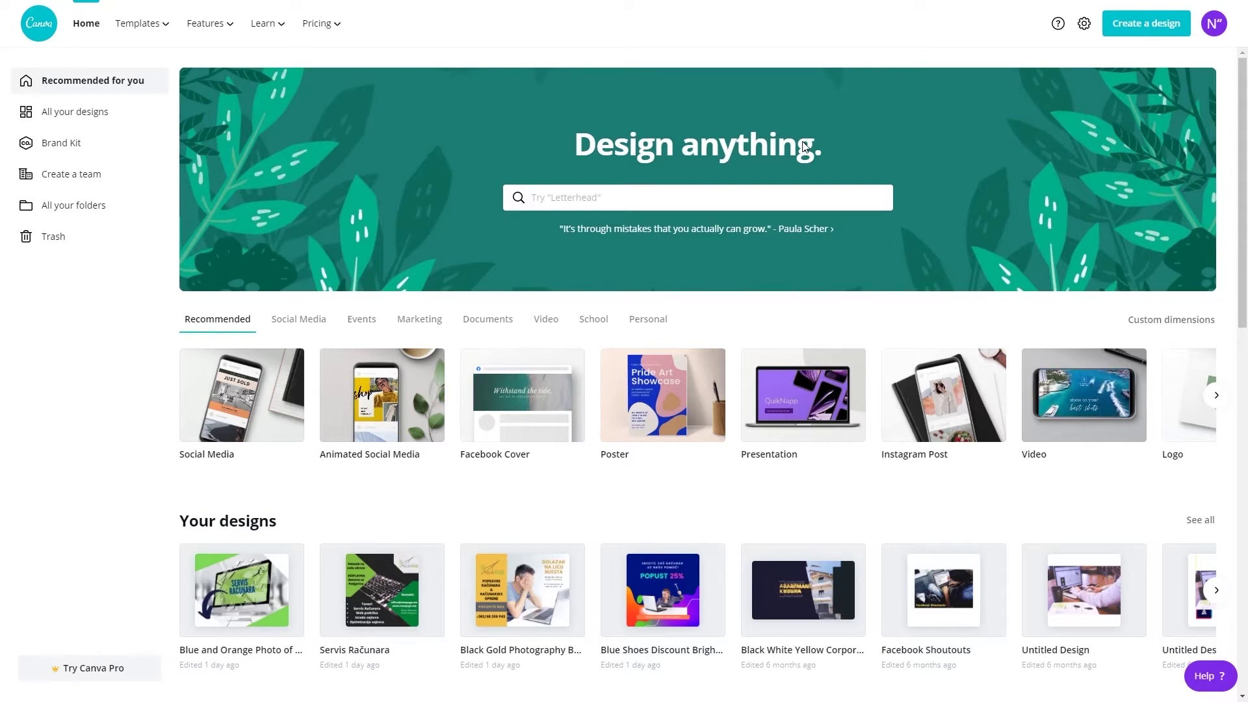
# Bring up the Templates mega-menu on Canva's home page to see the template categories
pyautogui.moveTo(156, 24)
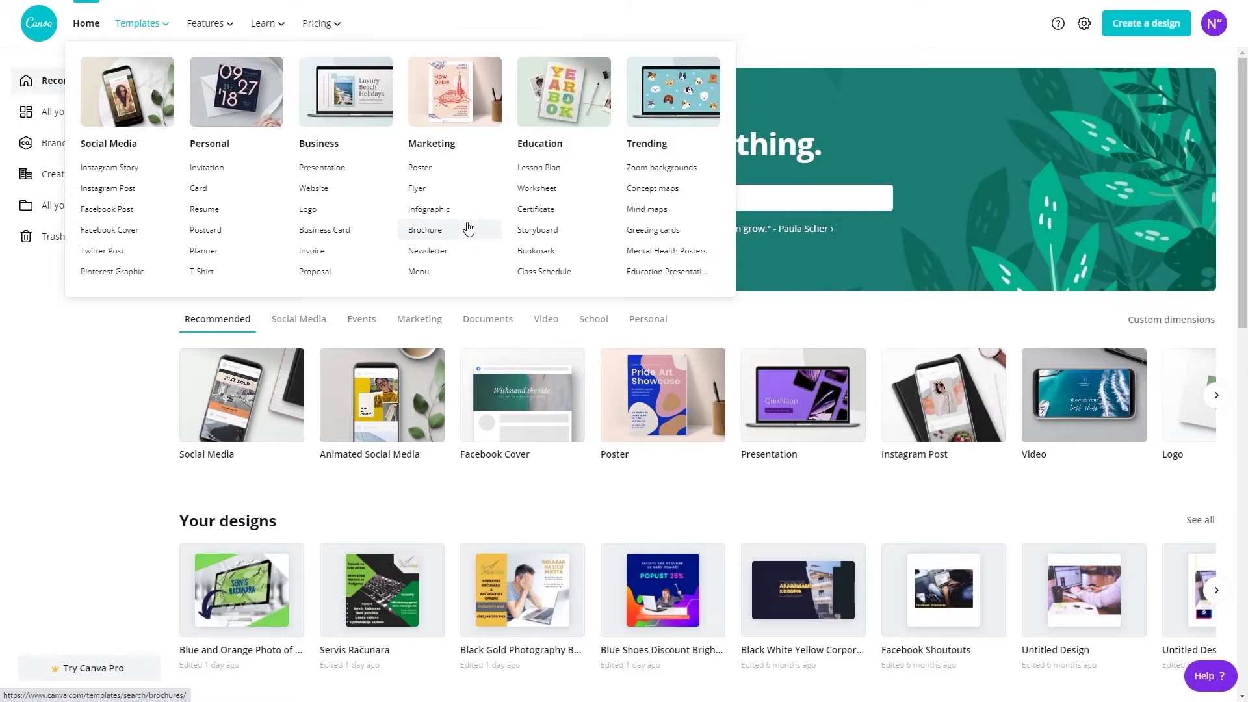
# Browse the Brochure templates to find the Blue Photo Buildings Corporate Trifold Brochure
pyautogui.click(466, 231)
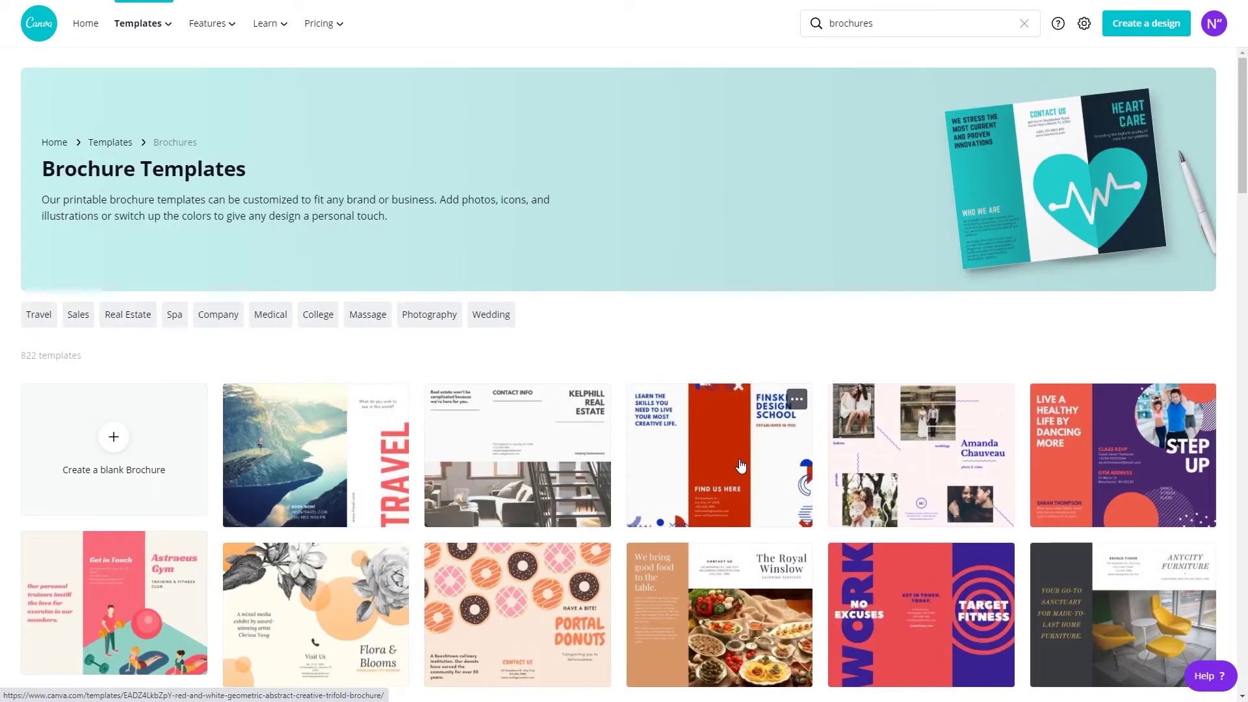
pyautogui.scroll(-5, 741, 466)
pyautogui.scroll(-9, 741, 461)
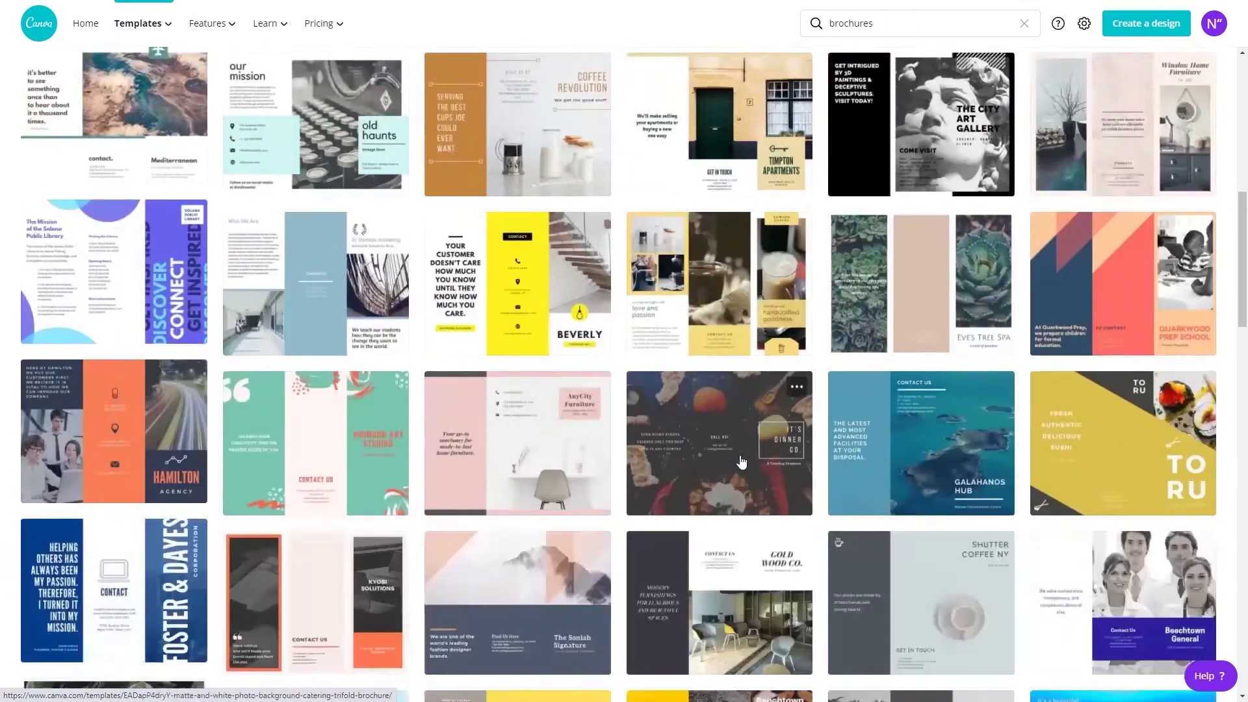
pyautogui.scroll(-9, 743, 460)
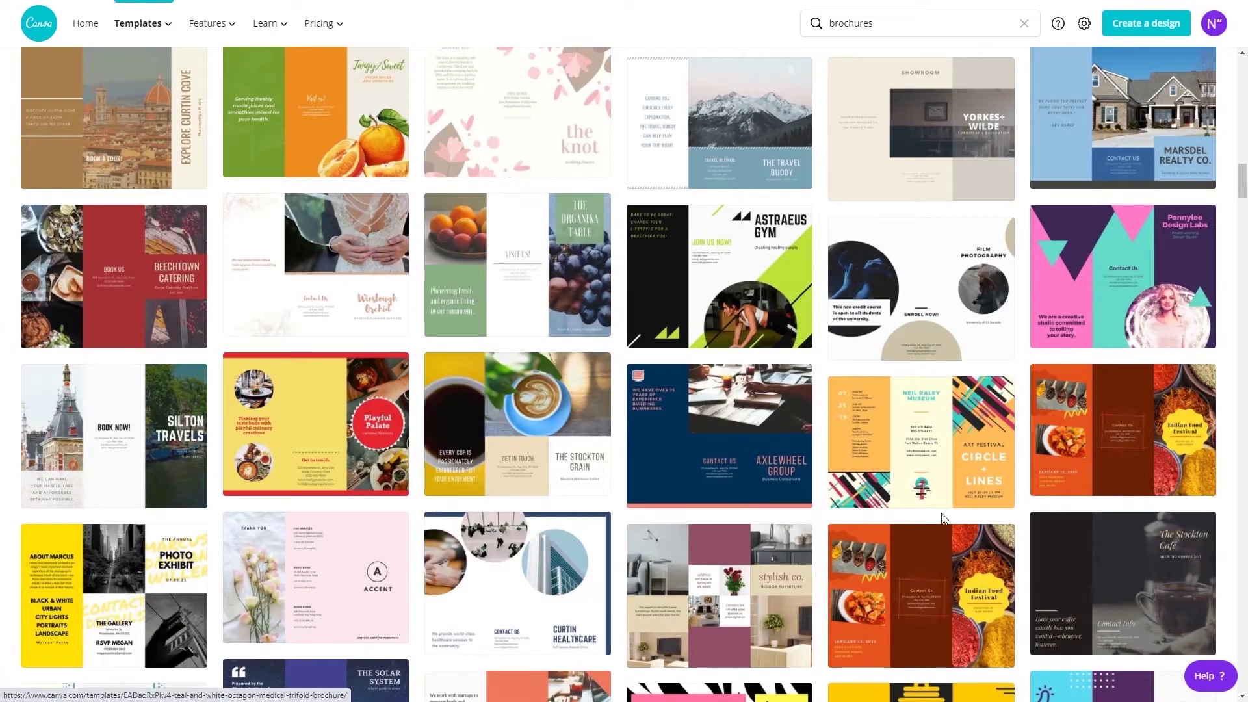
pyautogui.scroll(-4, 388, 504)
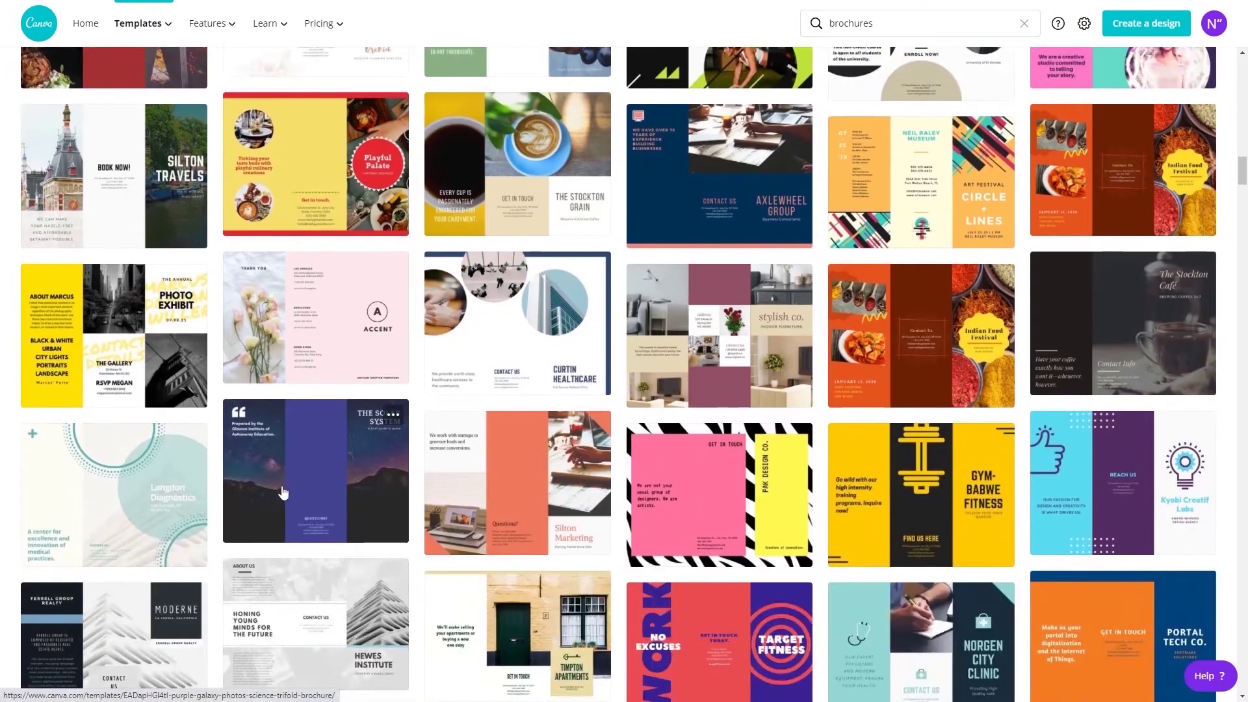
pyautogui.scroll(6, 535, 436)
pyautogui.scroll(15, 535, 435)
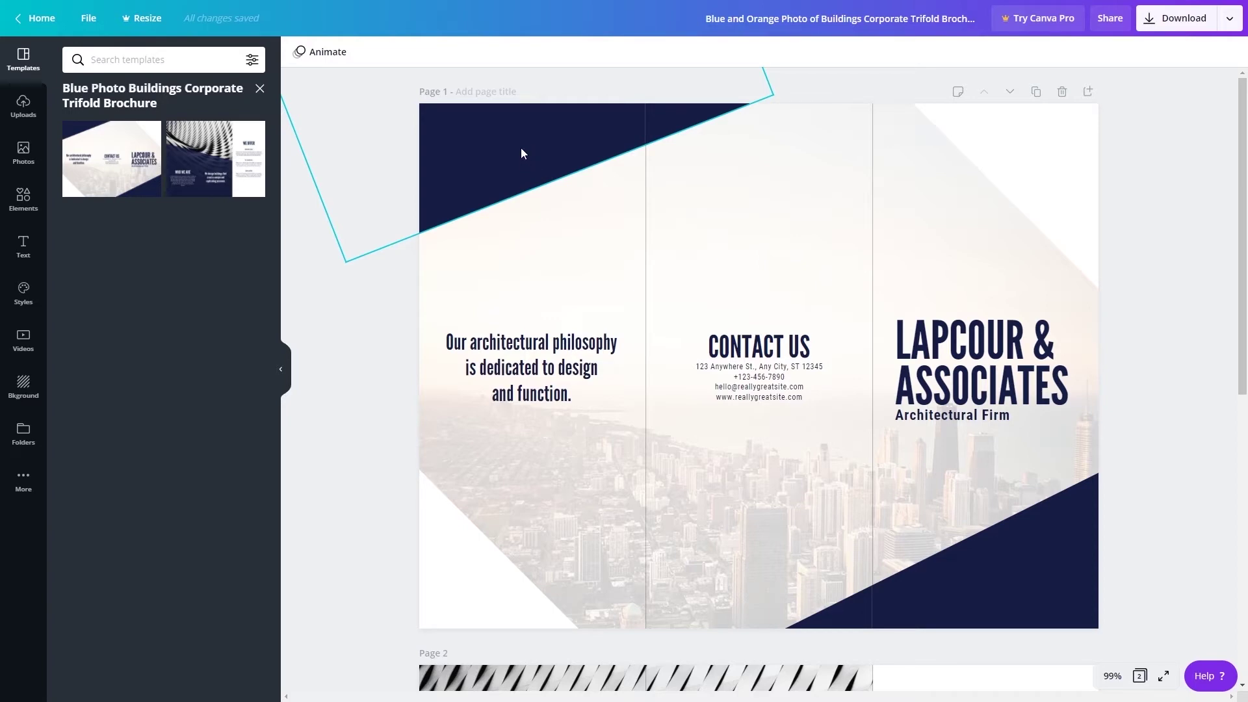
# Recolour the top-left and bottom-right navy triangles on page 1 to Grass green
pyautogui.click(521, 149)
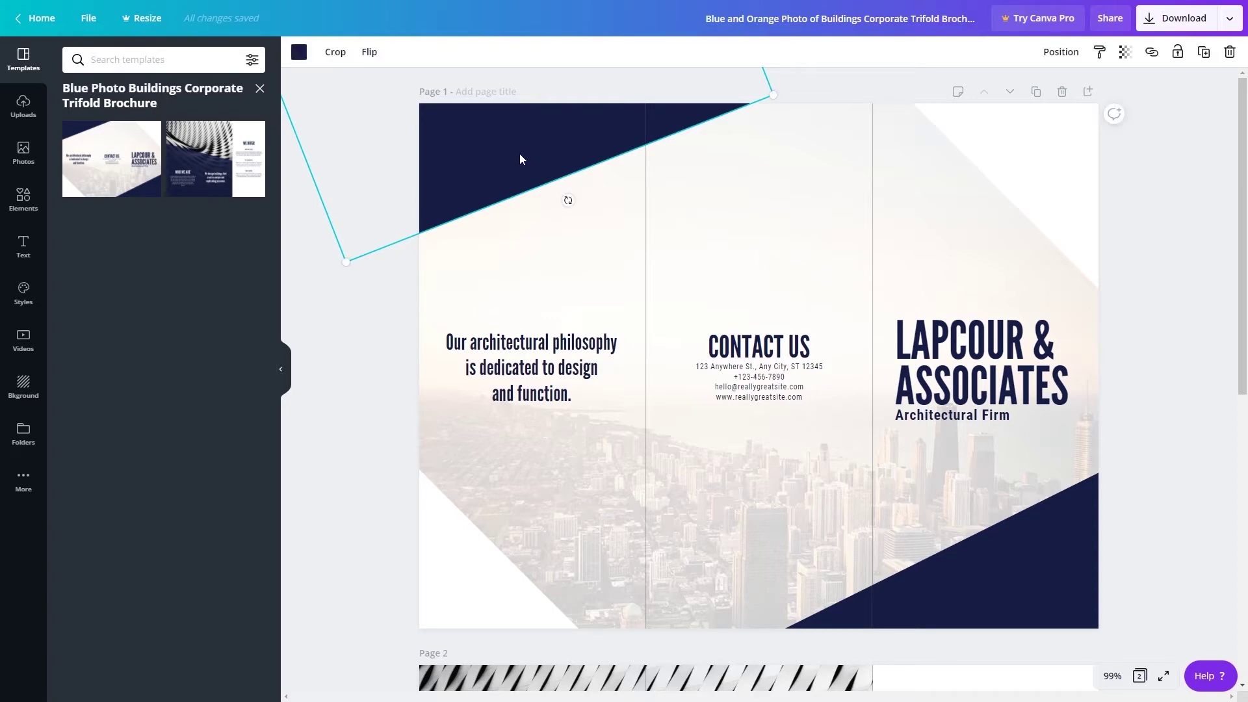
pyautogui.click(299, 55)
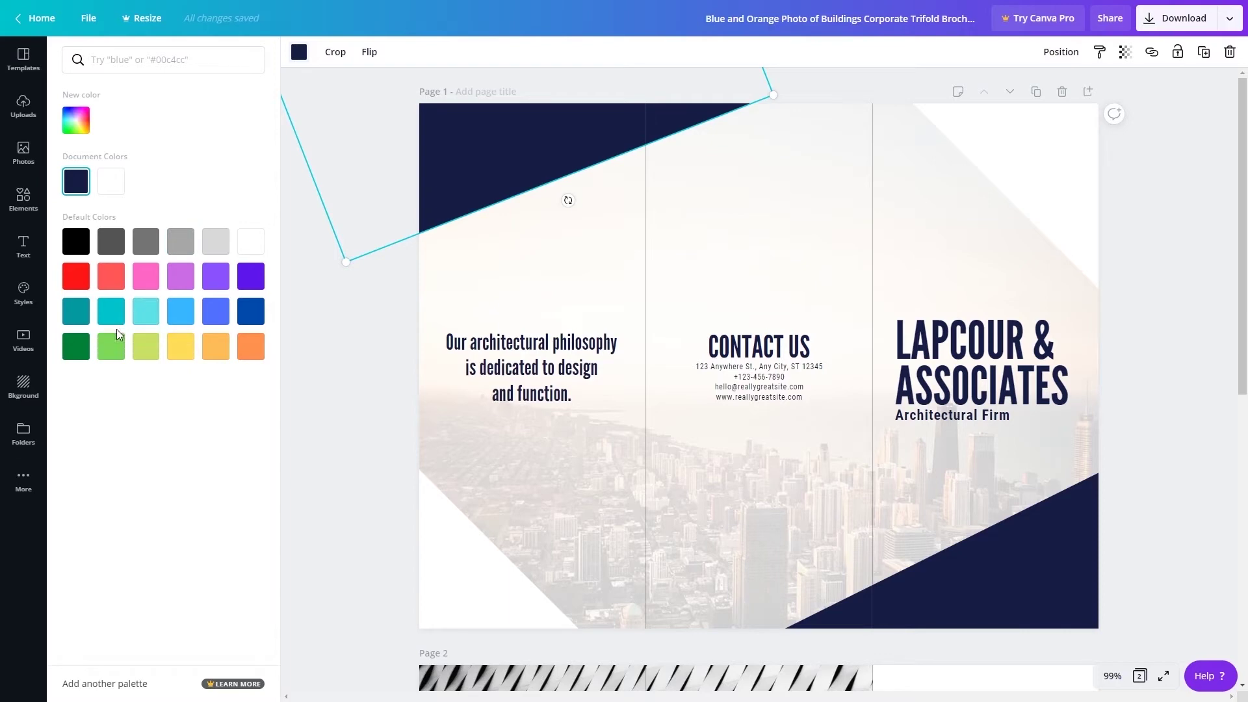
pyautogui.click(111, 347)
pyautogui.click(1066, 592)
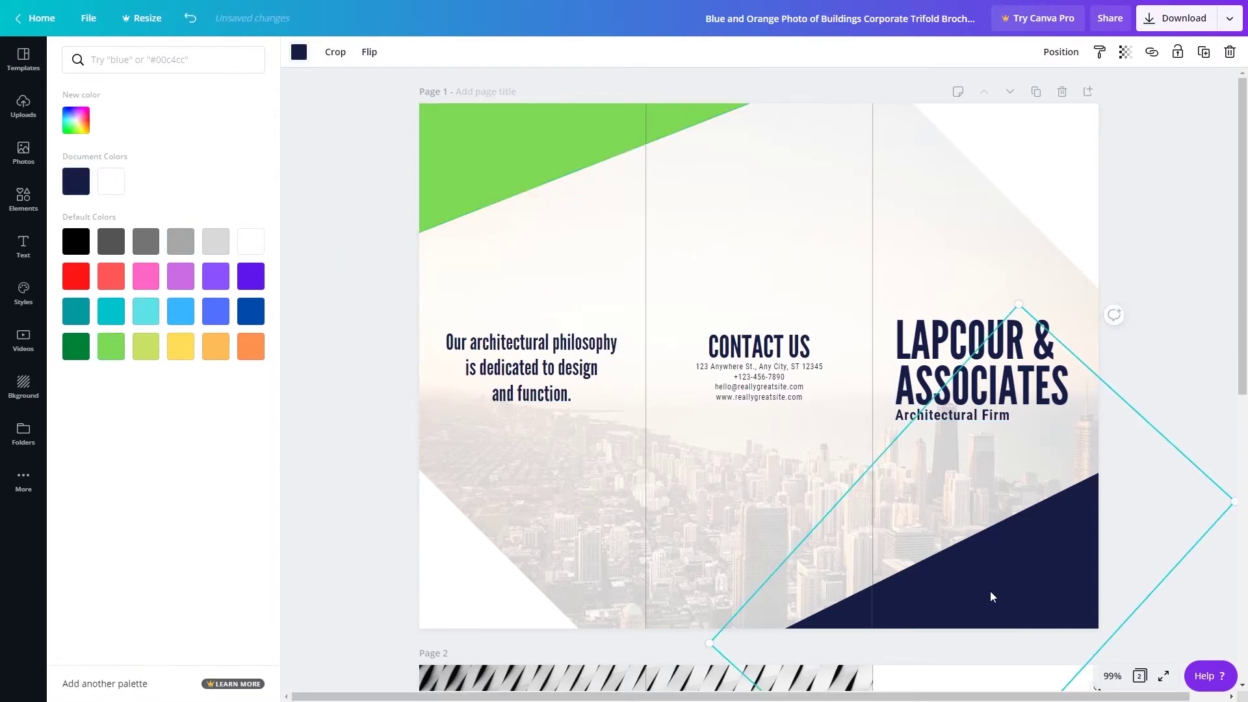
pyautogui.click(111, 347)
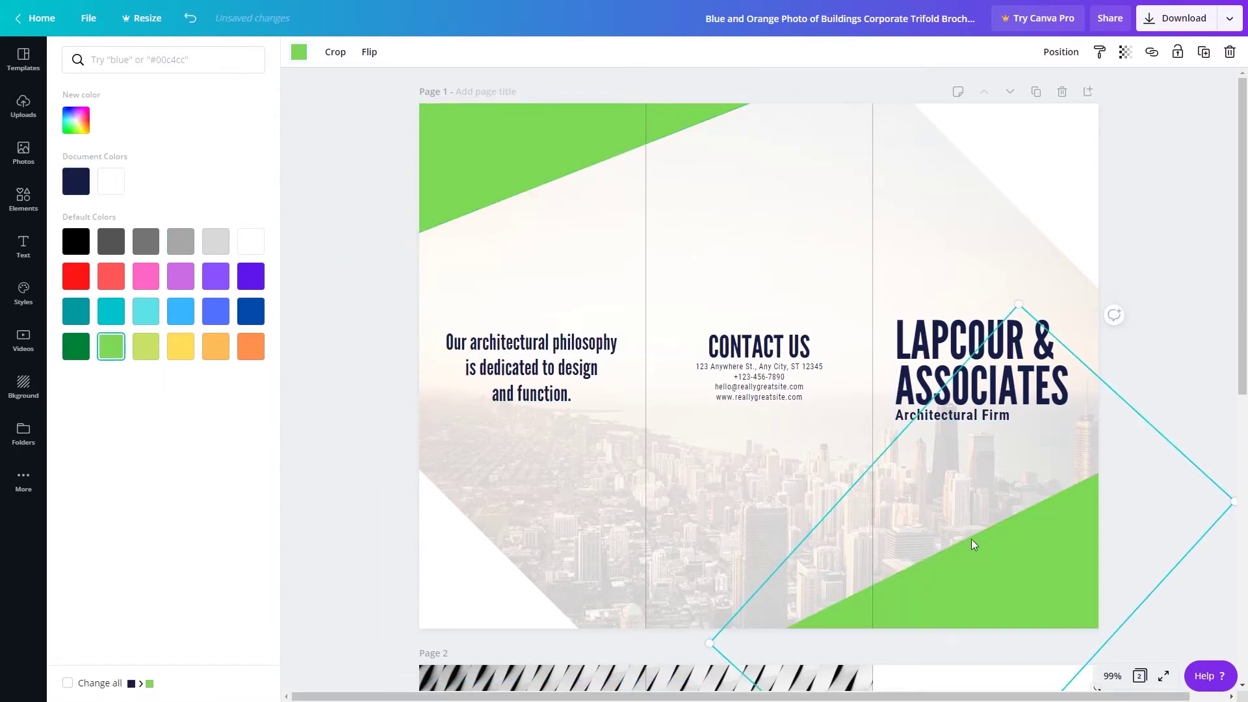
pyautogui.click(702, 253)
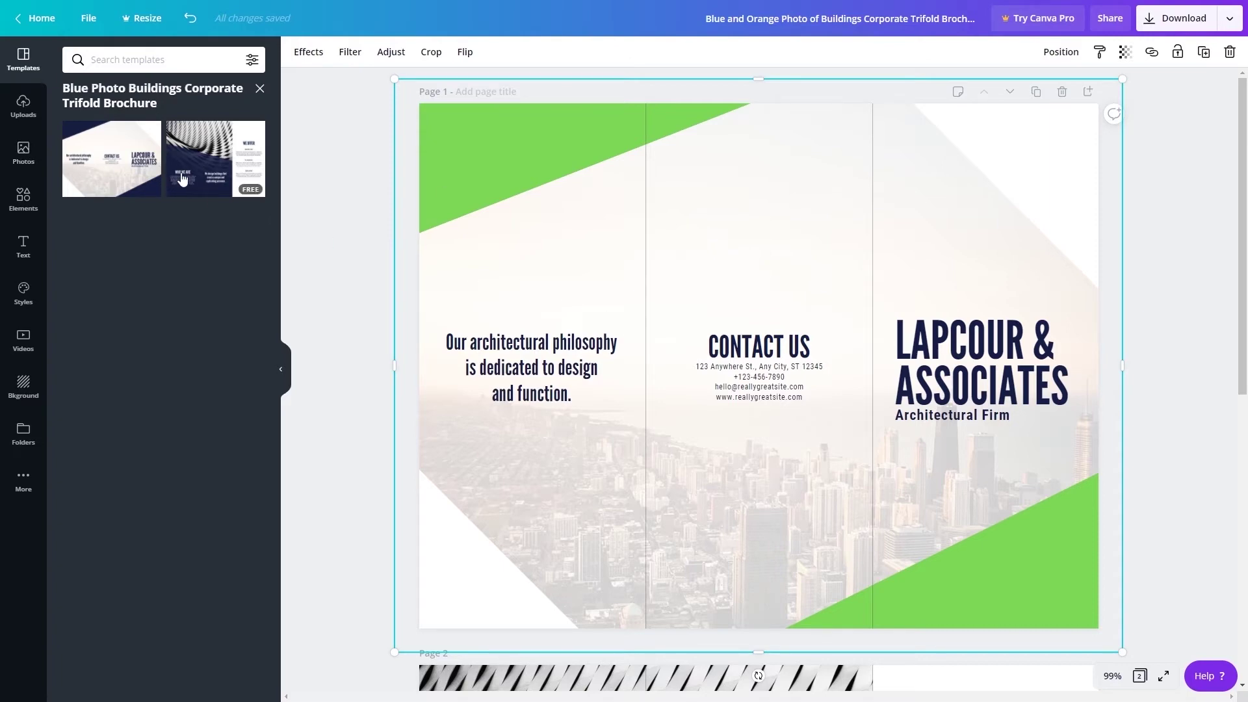
# Search the stock photo library for 'computer' and browse the laptop and desk results
pyautogui.click(23, 112)
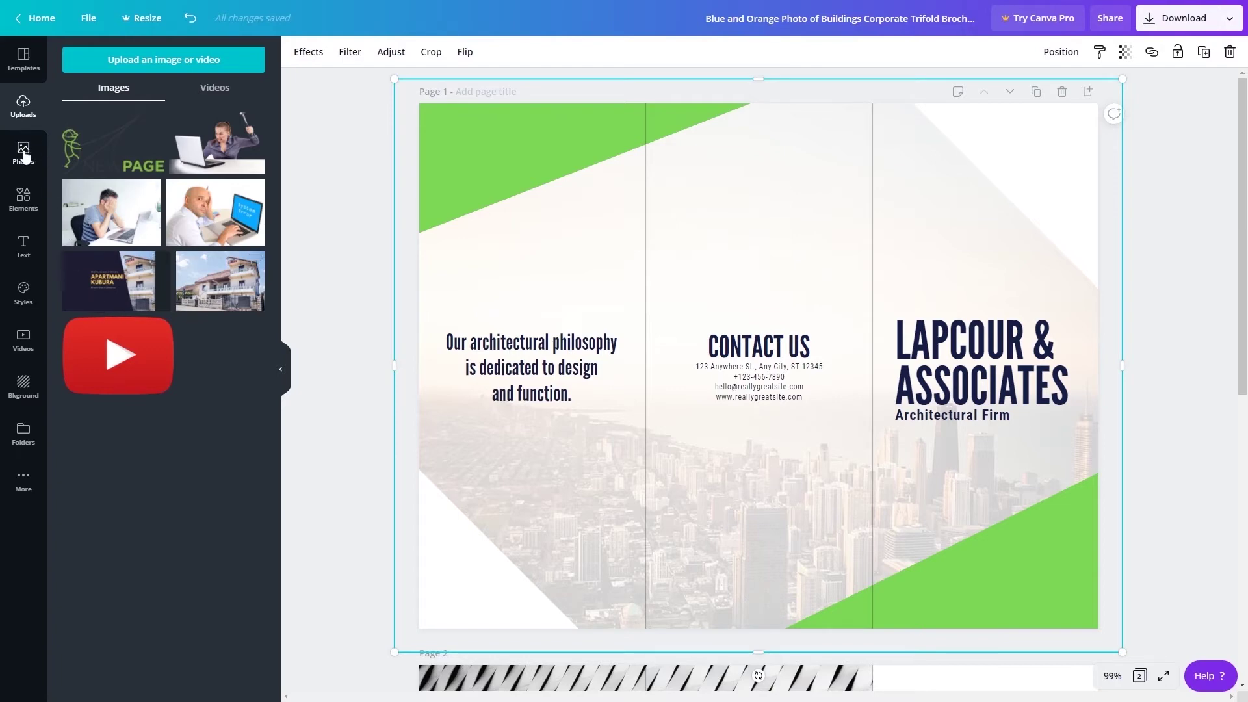
pyautogui.click(23, 154)
pyautogui.click(133, 59)
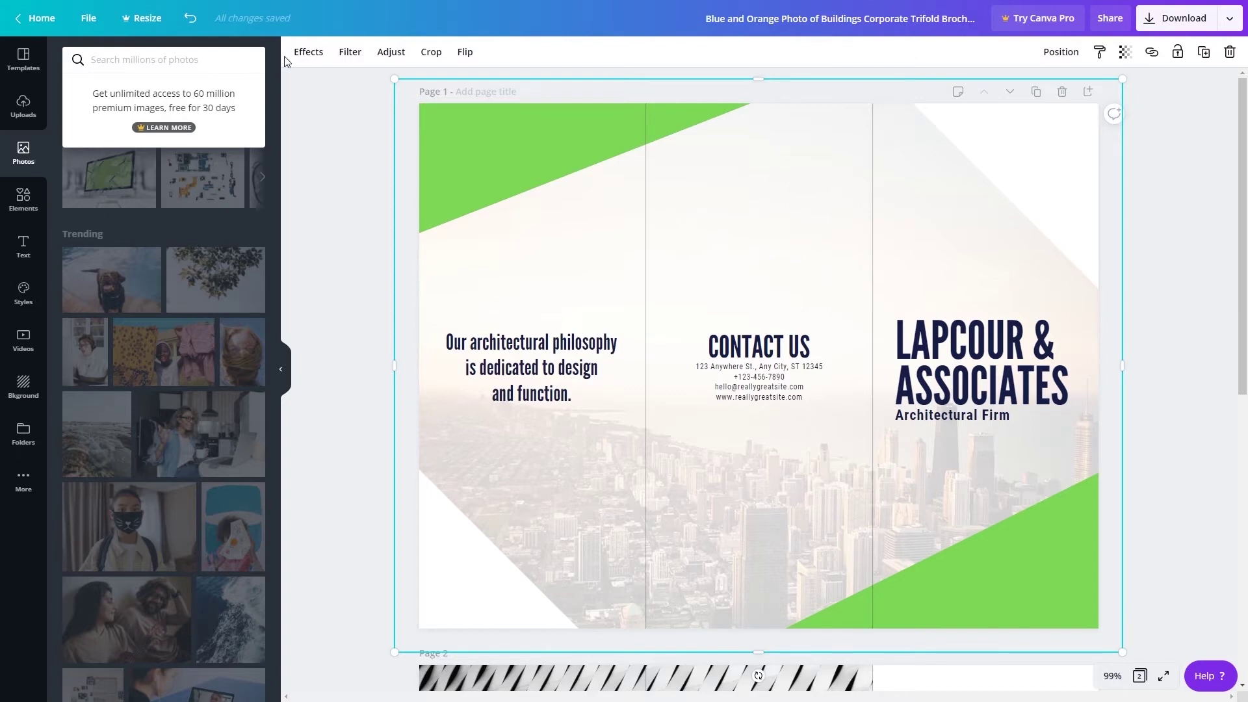
pyautogui.write('computer')
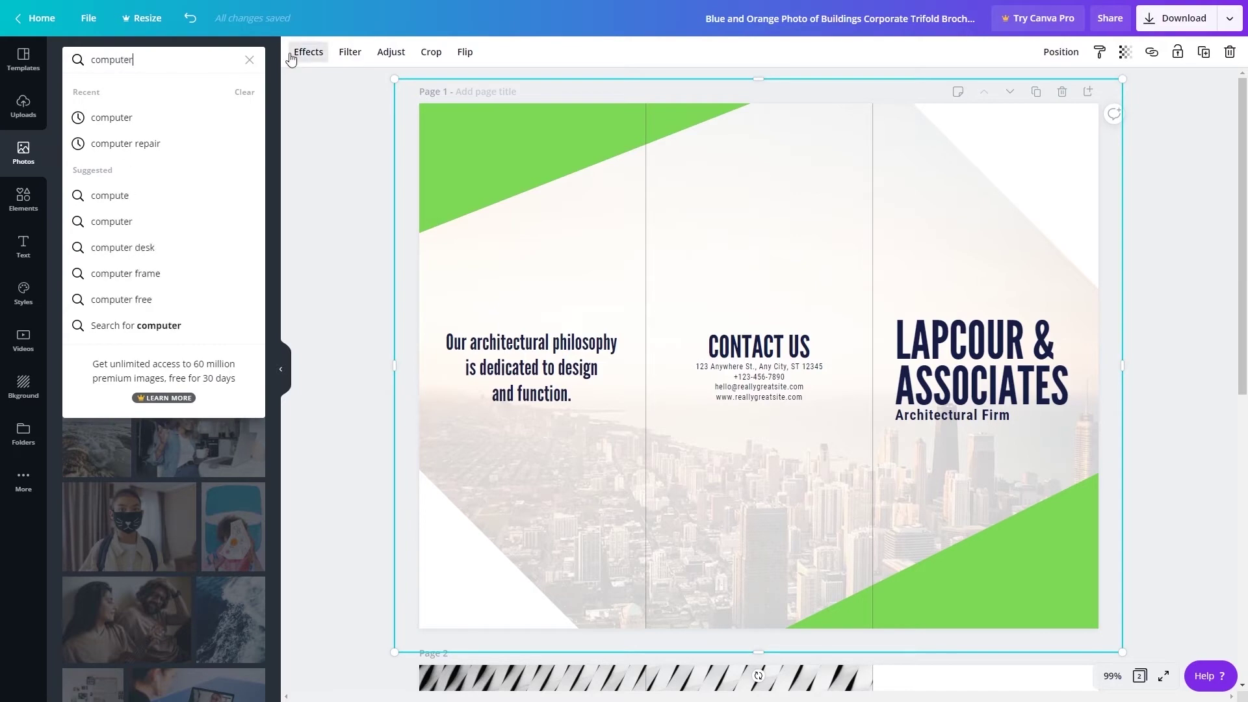
pyautogui.press('Return')
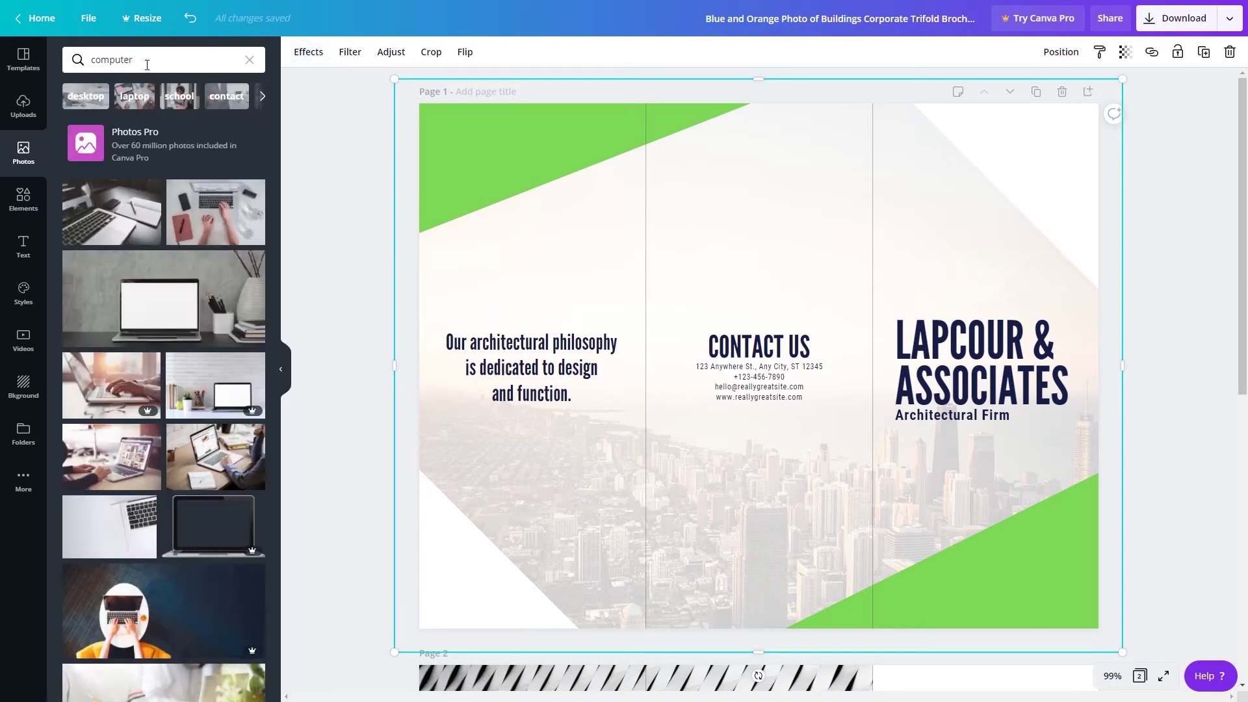
pyautogui.scroll(-10, 135, 605)
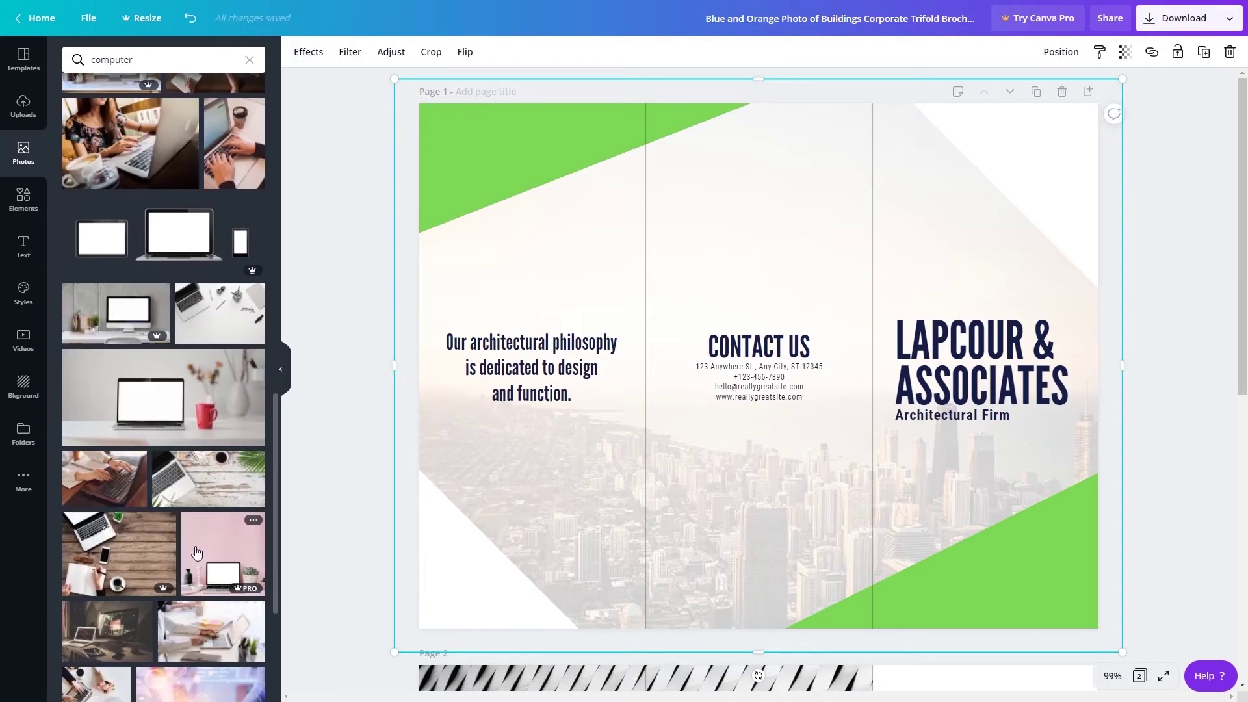
pyautogui.scroll(-5, 198, 546)
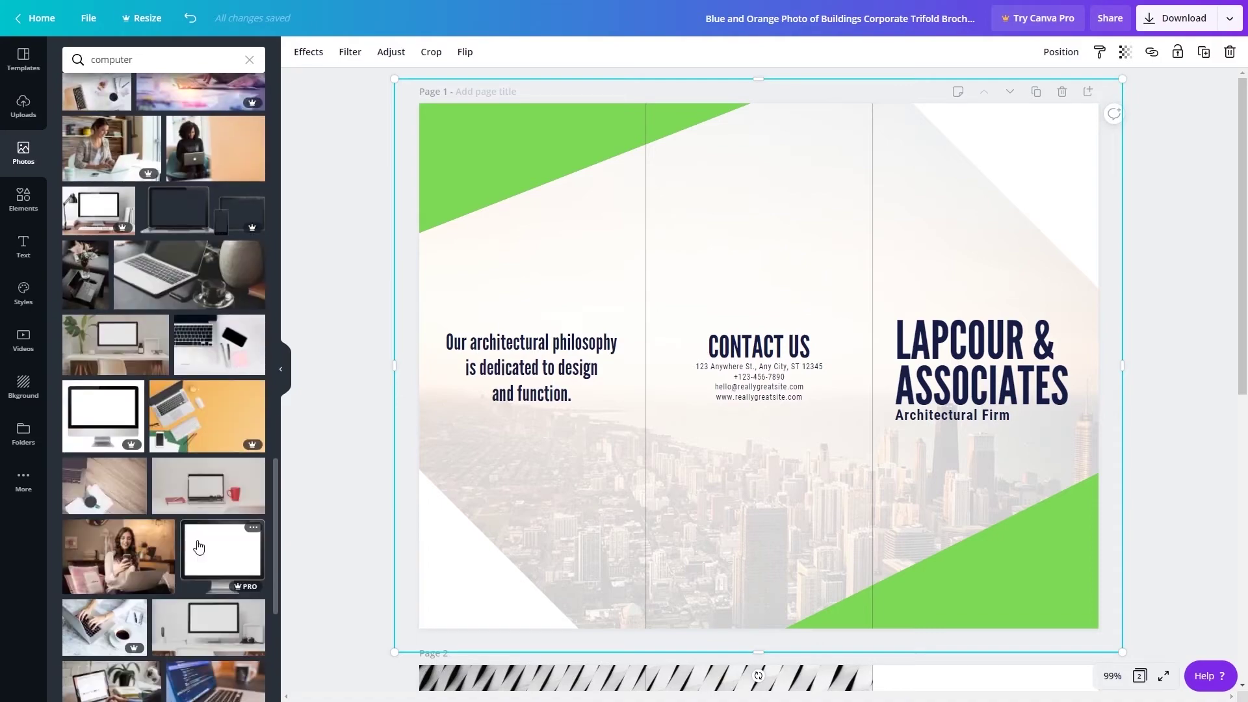
pyautogui.scroll(-10, 199, 544)
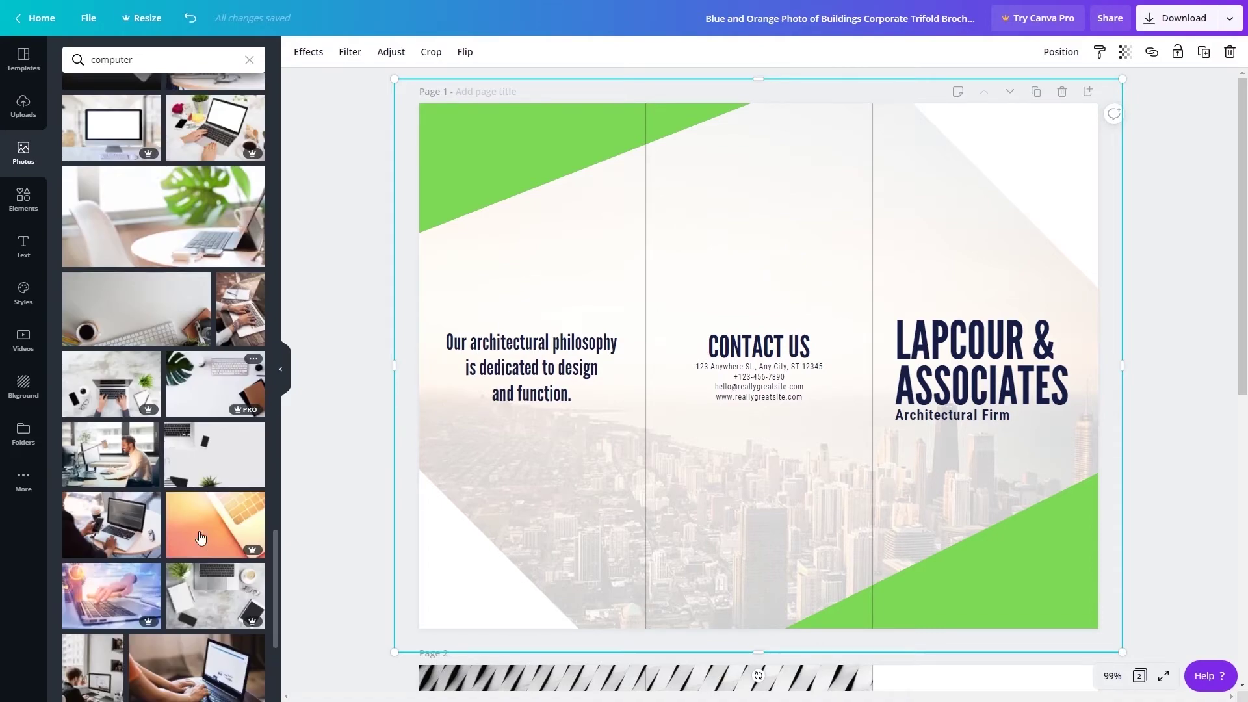
pyautogui.scroll(2, 200, 537)
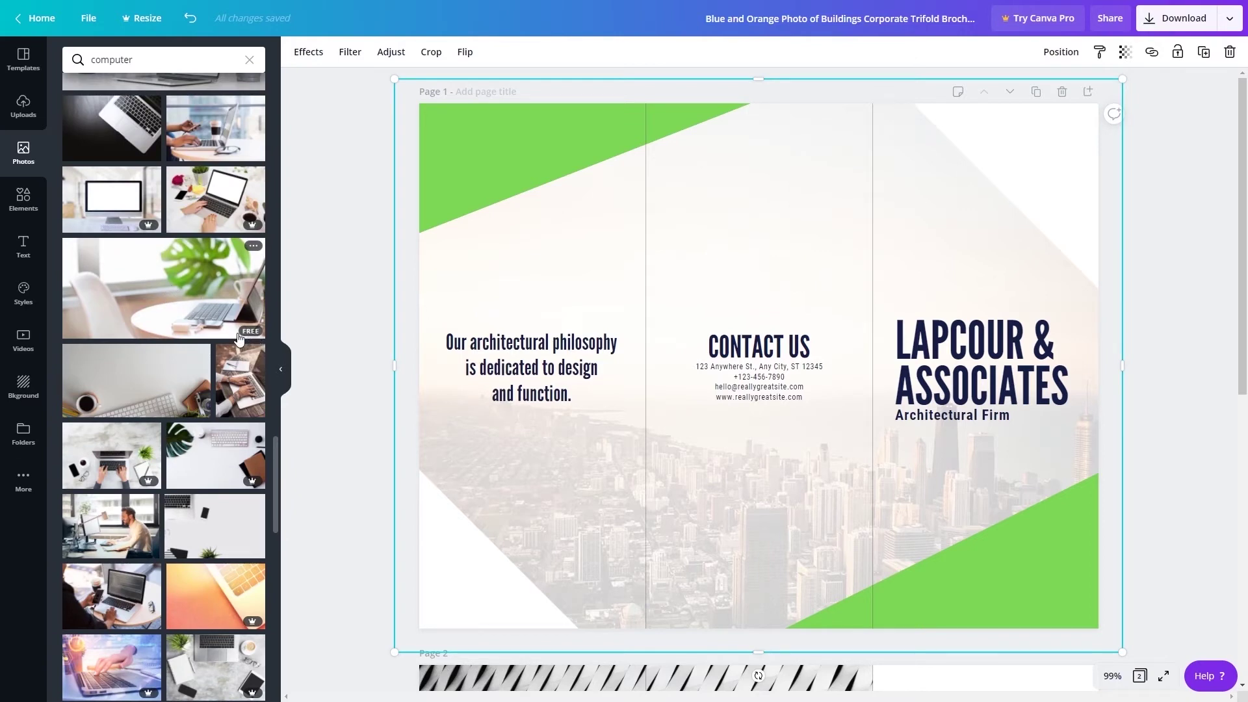
# Make the laptop-and-plant photo page 1's background in place of the city skyline
pyautogui.click(189, 284)
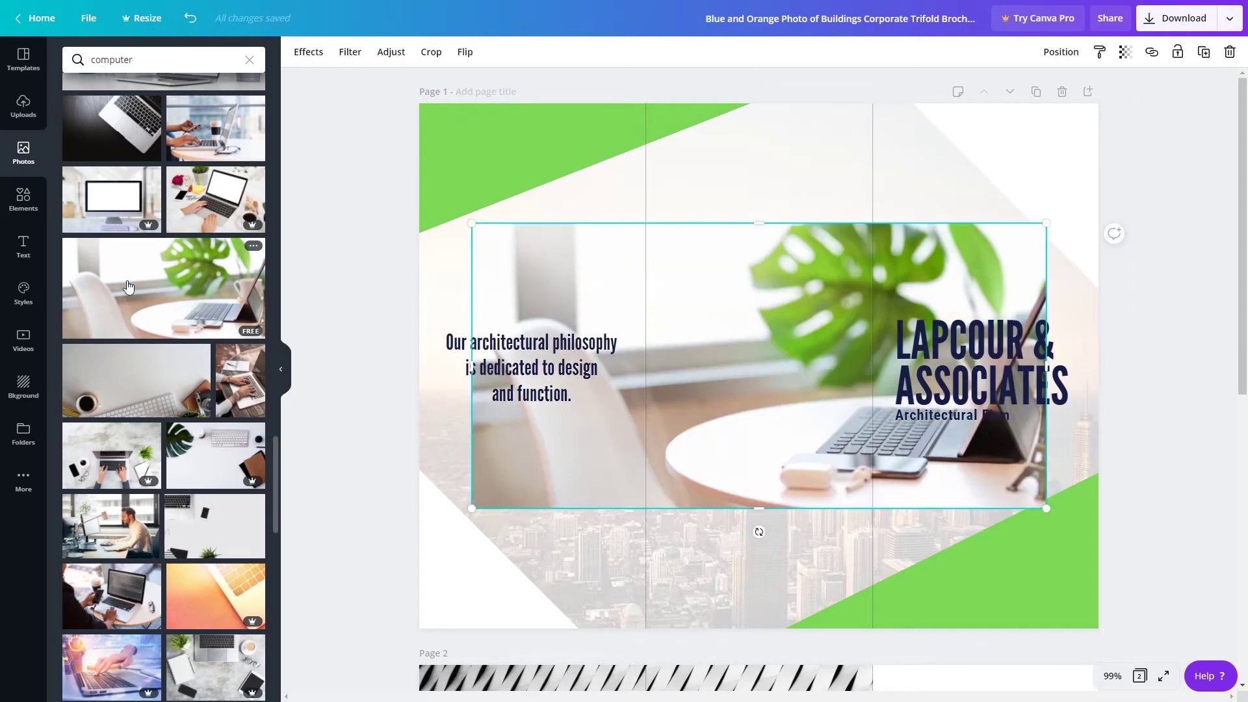
pyautogui.rightClick(741, 348)
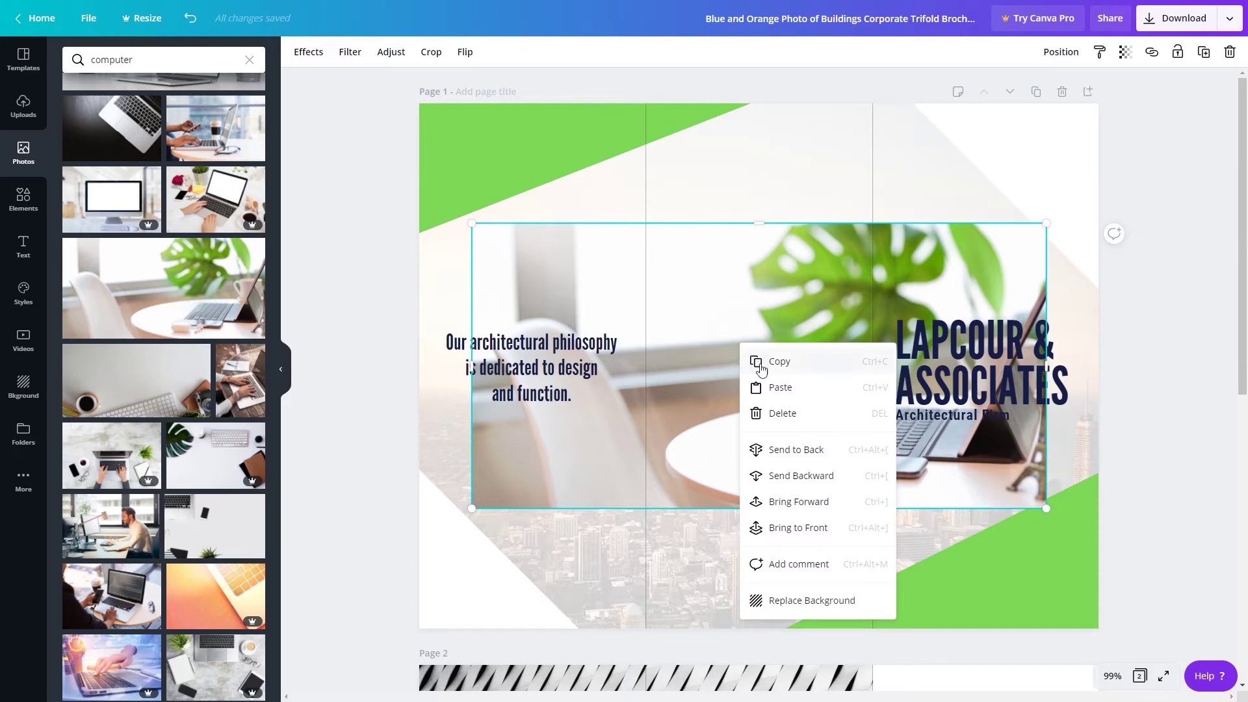
pyautogui.click(805, 601)
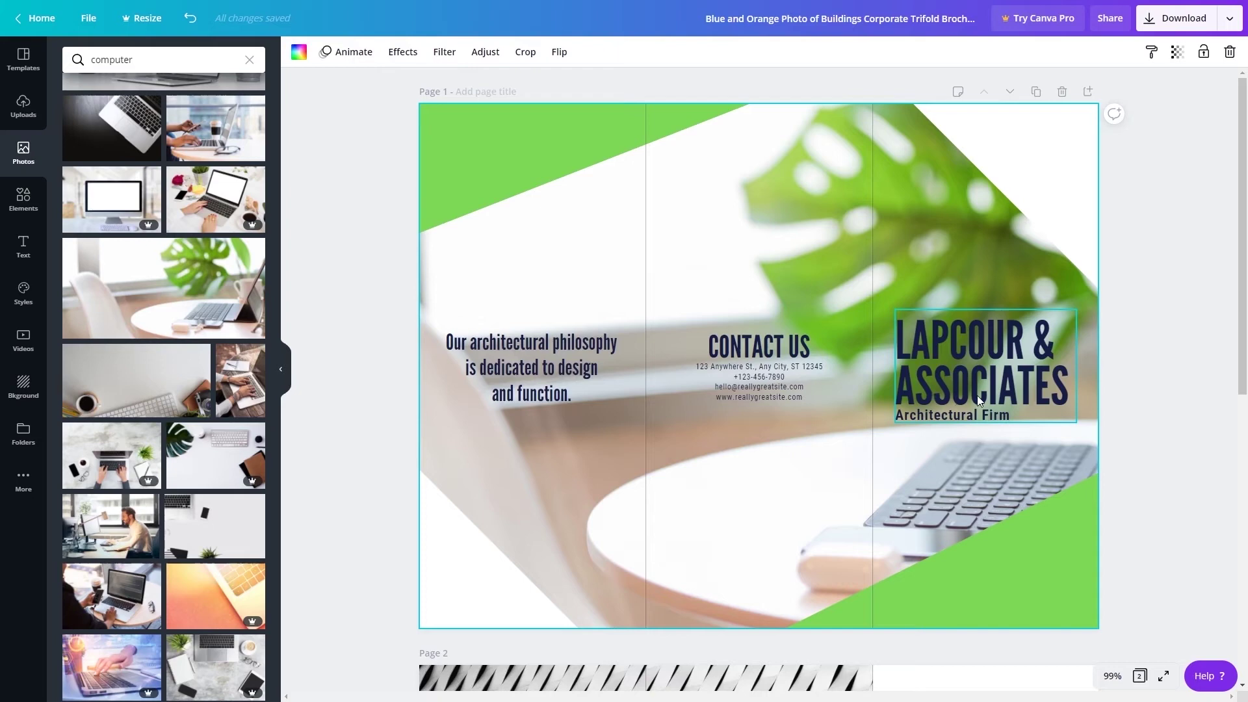
# Change the right panel's heading to NEW PAGE and its subtitle to PC SERVICE
pyautogui.click(997, 399)
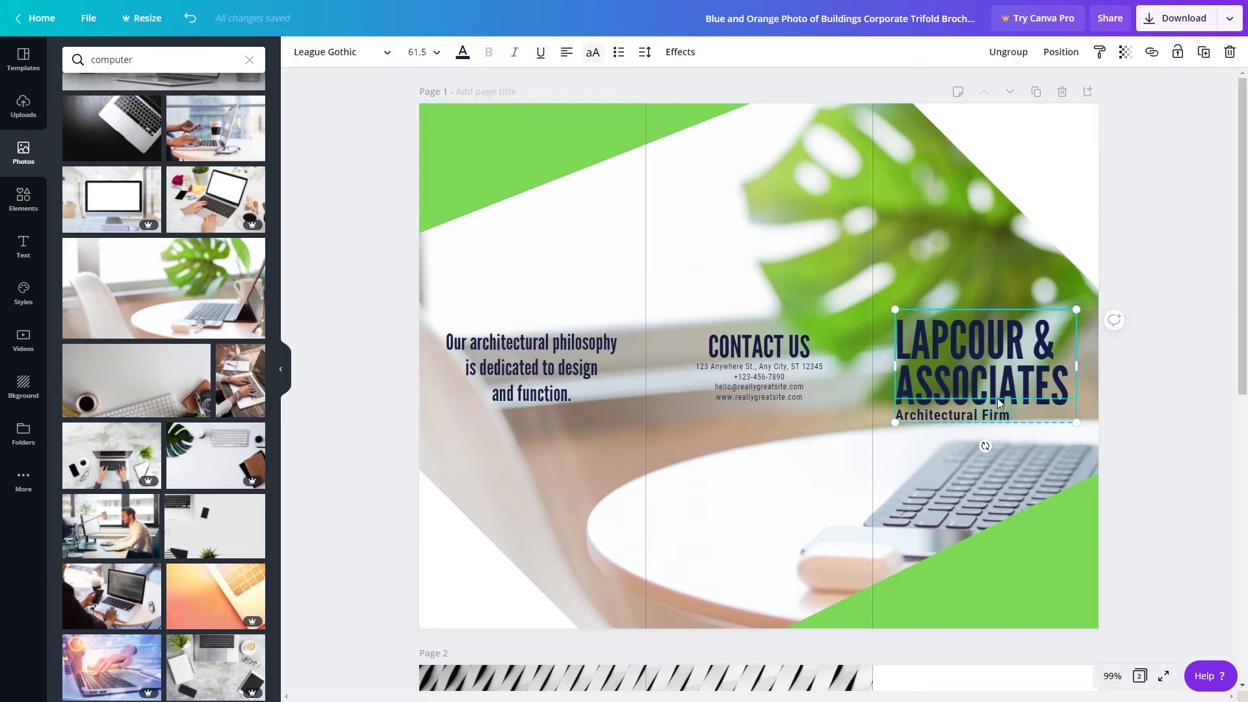
pyautogui.doubleClick(1000, 399)
pyautogui.hotkey('ctrl', 'a')
pyautogui.write('NEW PA')
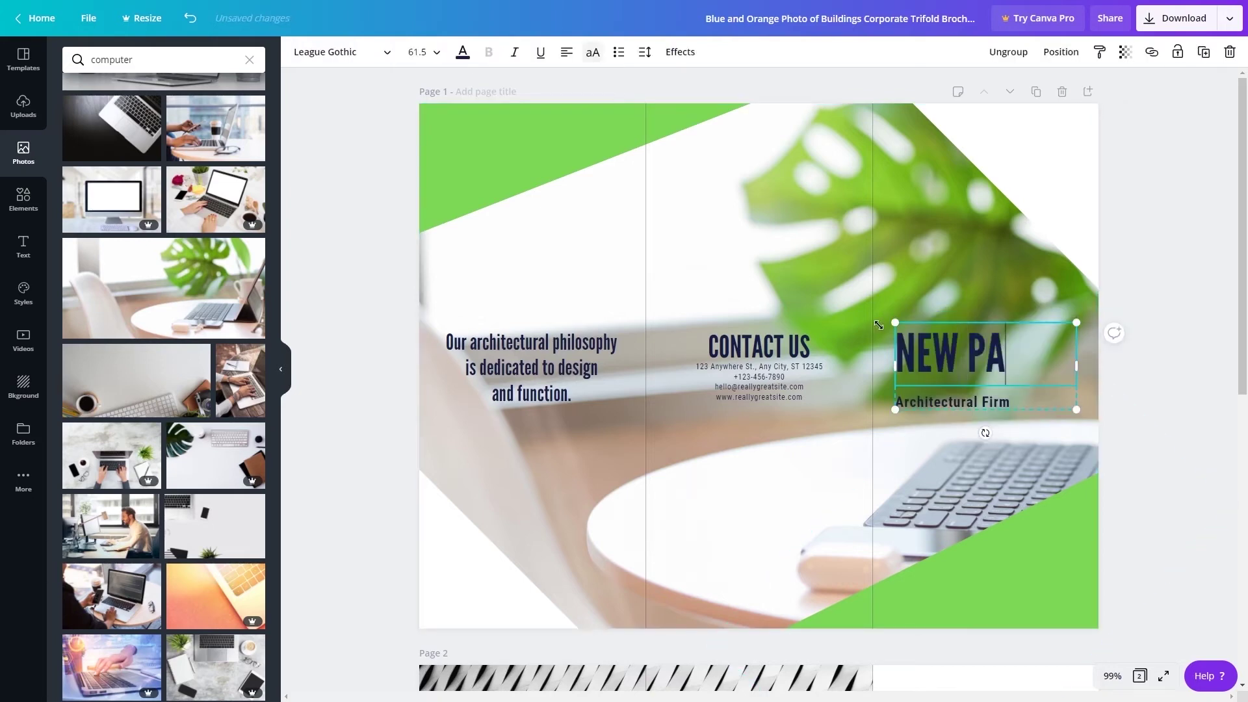
pyautogui.write('GE')
pyautogui.moveTo(1012, 402); pyautogui.dragTo(882, 401)
pyautogui.write('PC SERVICE')
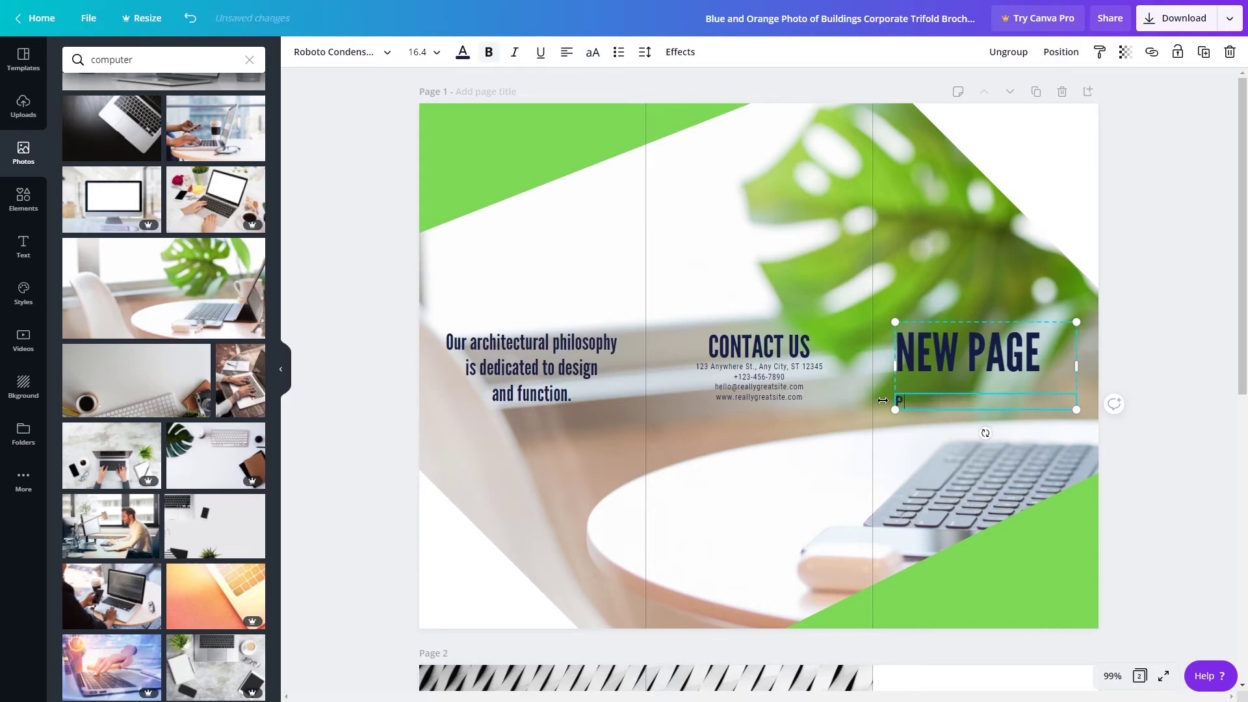
pyautogui.doubleClick(796, 346)
pyautogui.moveTo(796, 346); pyautogui.dragTo(806, 398)
# Replace the philosophy paragraph with lines PC REINSTALATION?, WEB PROBLEMS? and NETWORK ISSUES?
pyautogui.click(574, 401)
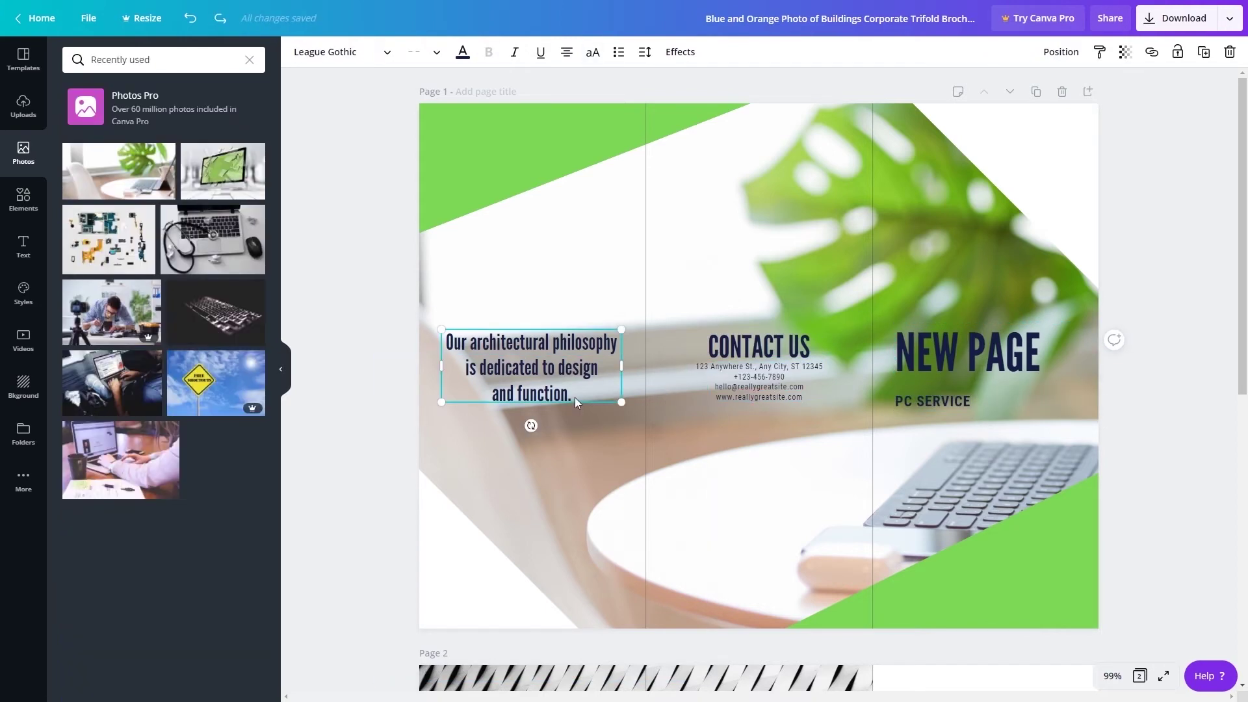
pyautogui.moveTo(576, 397); pyautogui.dragTo(423, 345)
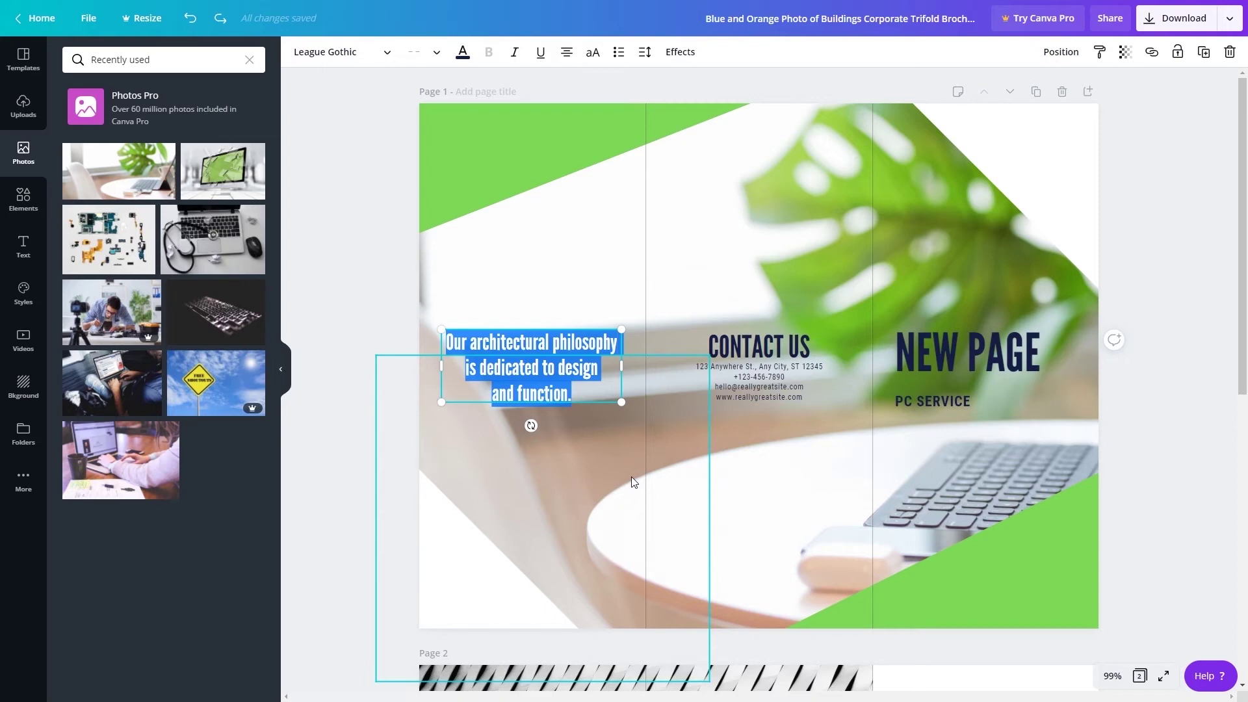
pyautogui.write('PC REINSTALATION')
pyautogui.press('Return')
pyautogui.write('WEB PRO')
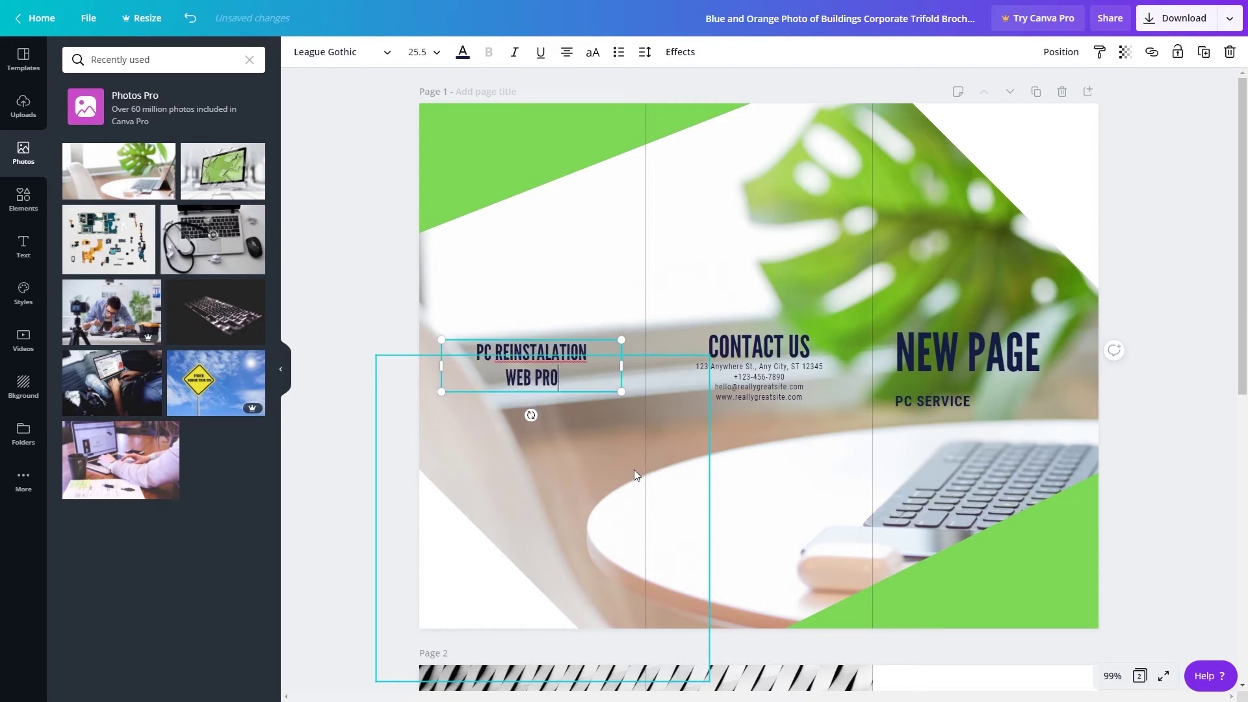
pyautogui.write('BLEMS')
pyautogui.press('Return')
pyautogui.write('NETWOR')
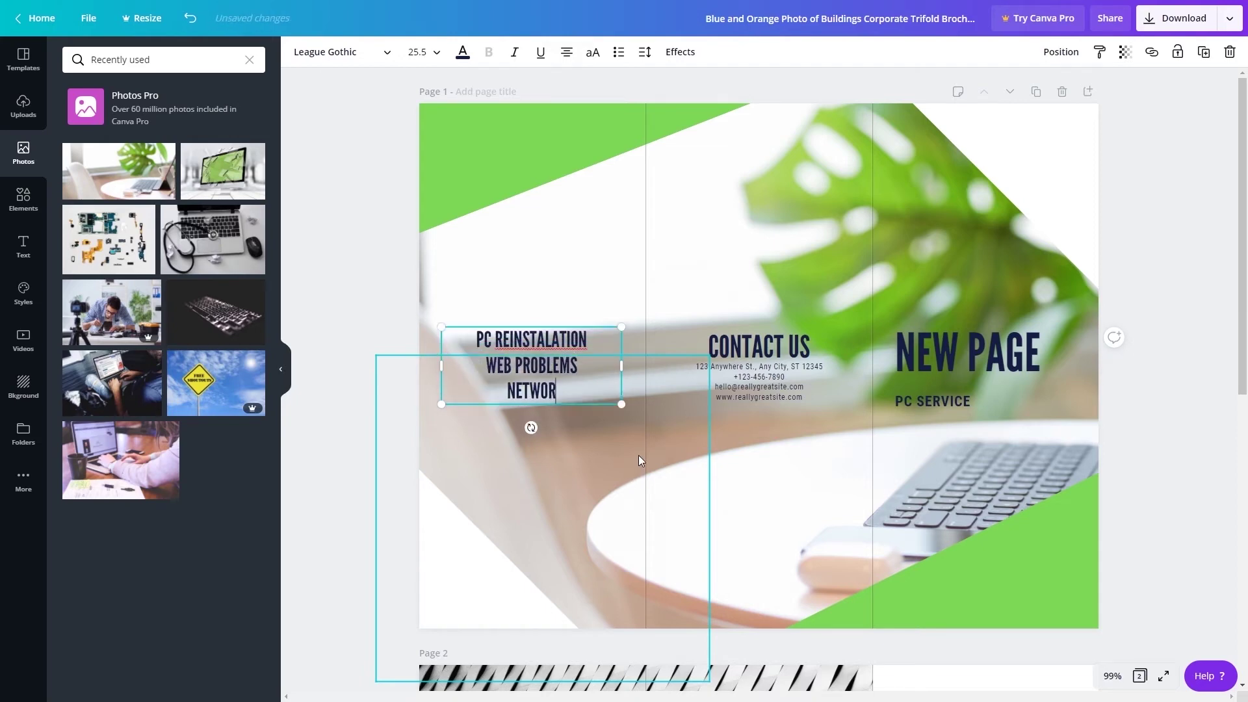
pyautogui.write('K ISSUES?')
pyautogui.press('Up')
pyautogui.write('?')
pyautogui.press('Up')
pyautogui.press('End')
pyautogui.write('?')
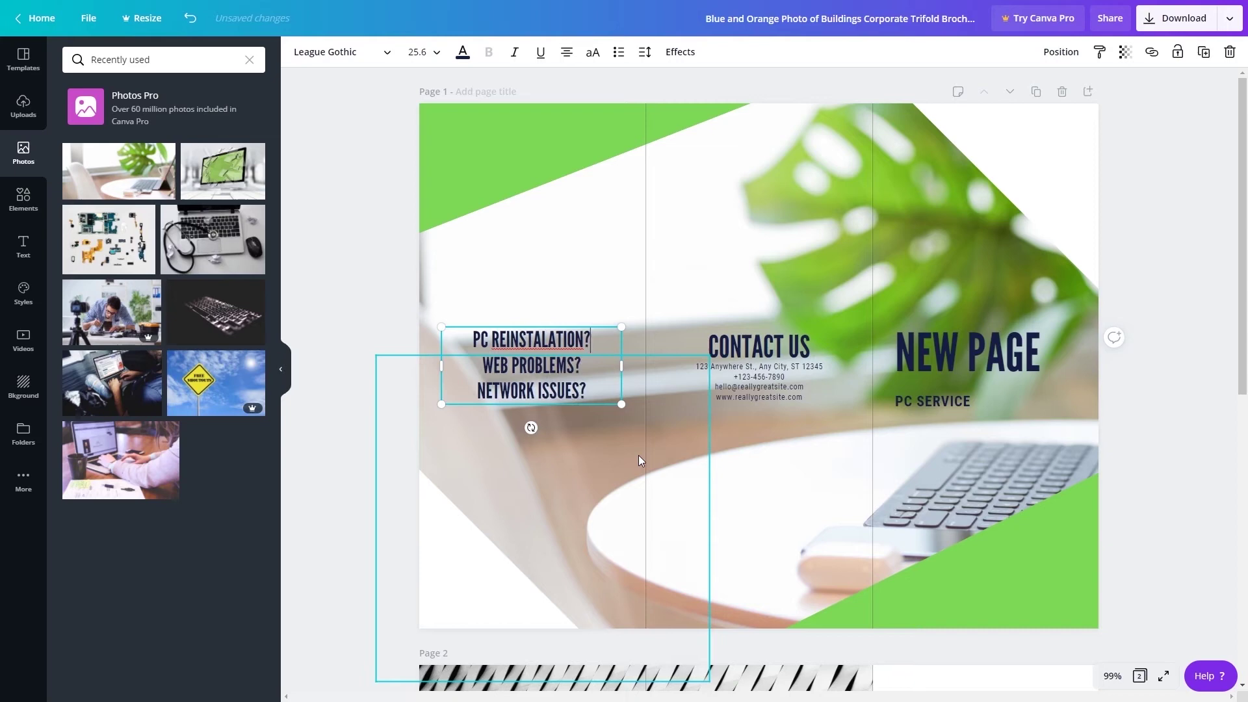
pyautogui.press('Escape')
pyautogui.click(537, 405)
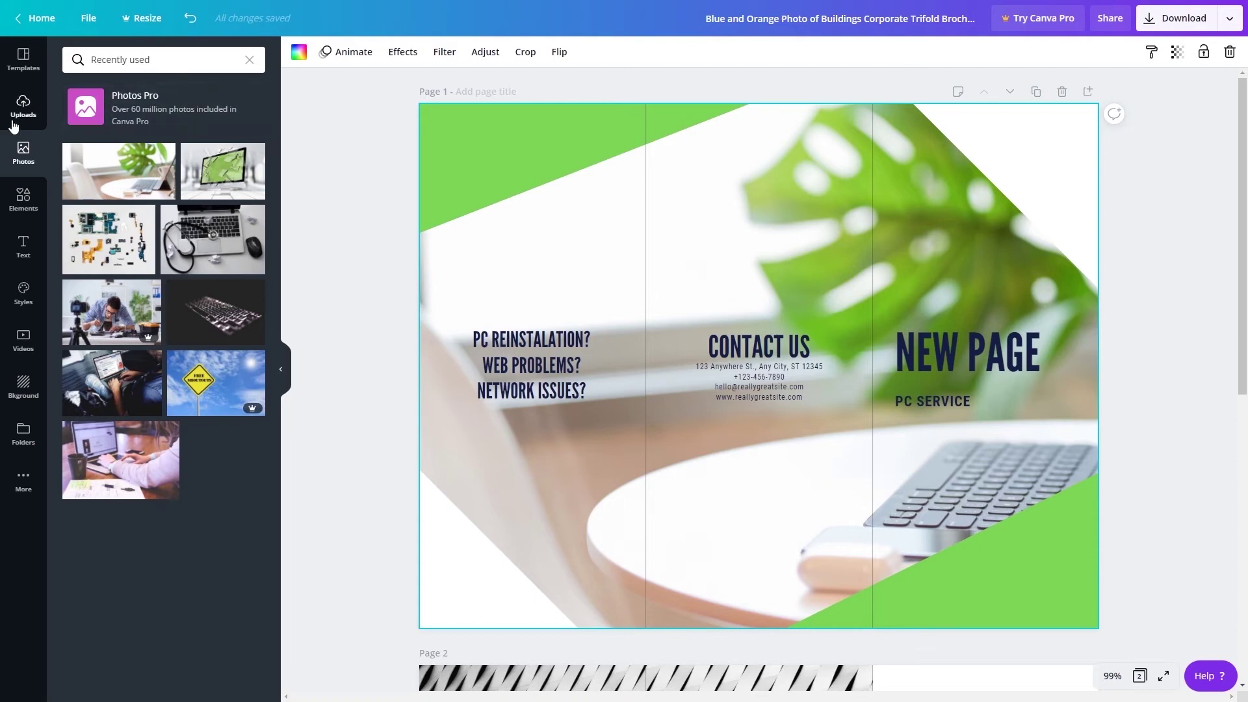
# Add a heading reading 'Contact us' and set its font size to 36
pyautogui.click(18, 252)
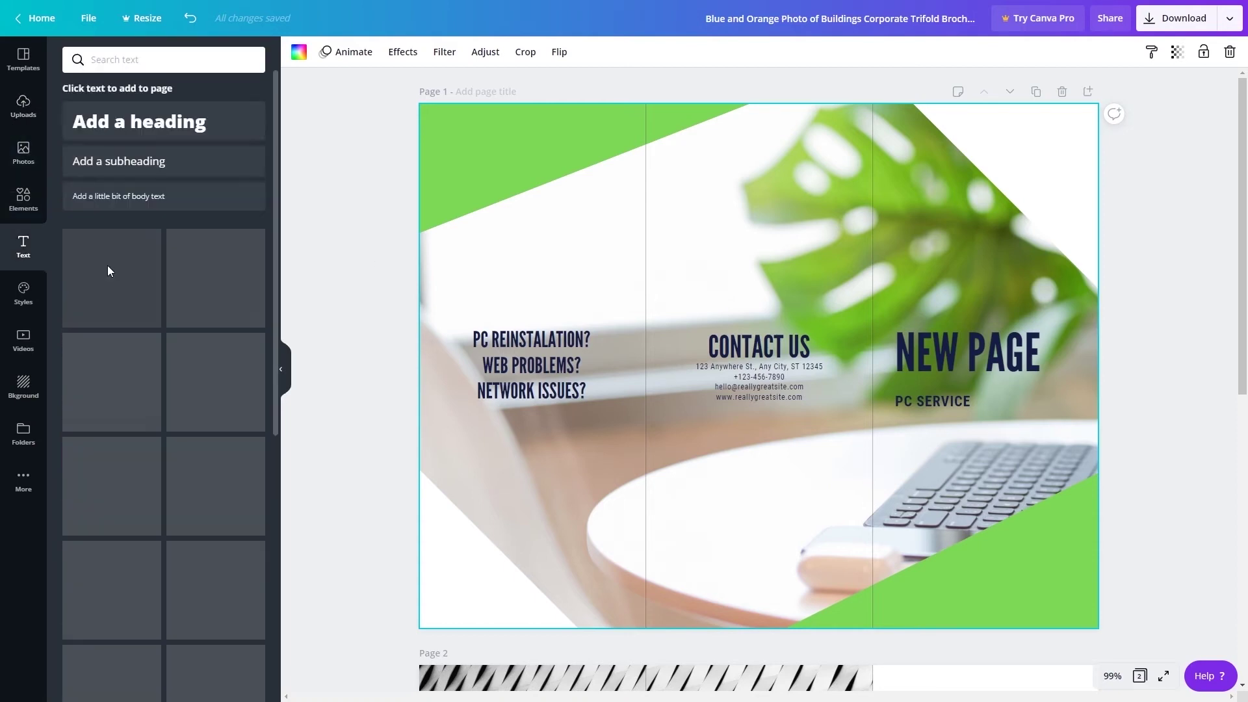
pyautogui.click(129, 123)
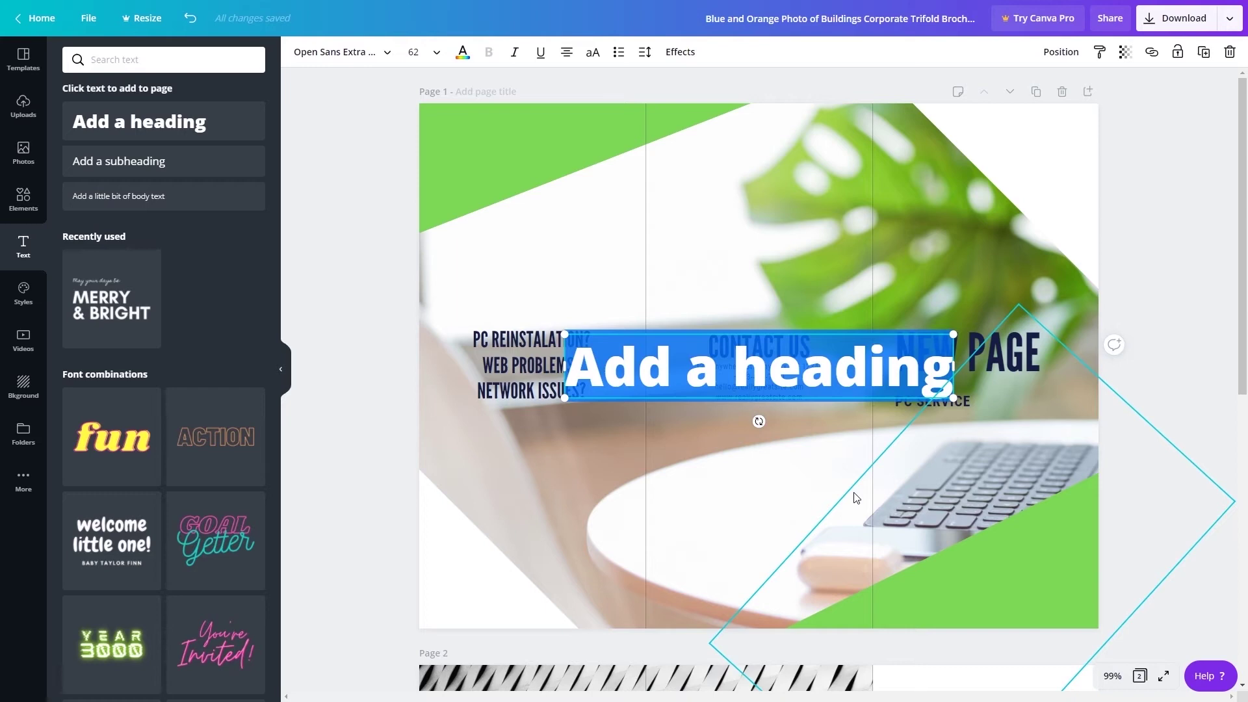
pyautogui.write('Con')
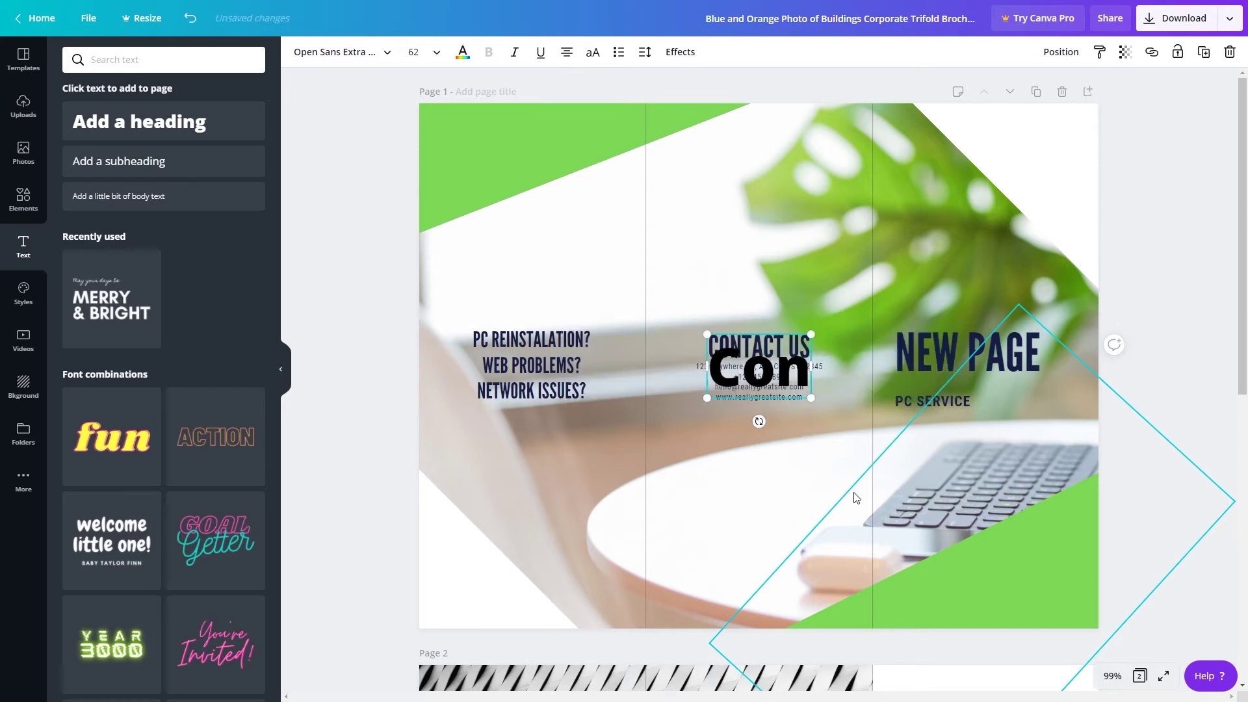
pyautogui.write('tact us')
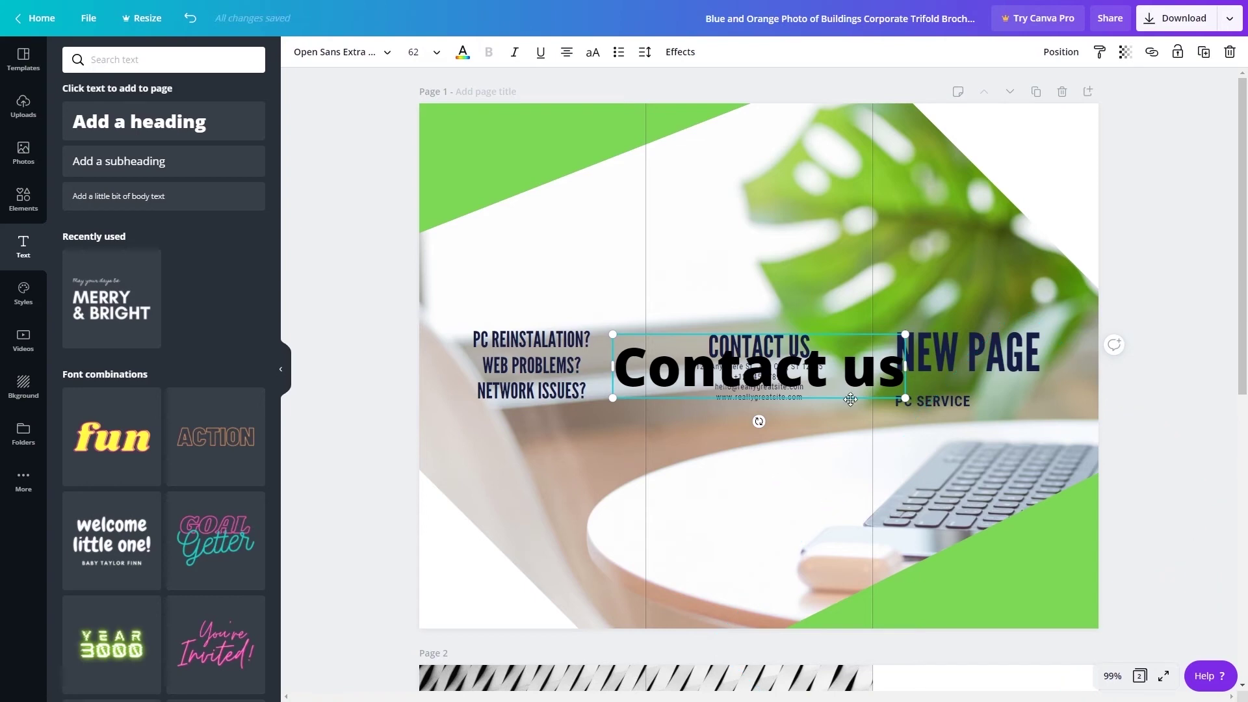
pyautogui.moveTo(904, 370); pyautogui.dragTo(742, 371)
pyautogui.hotkey('ctrl', 'a')
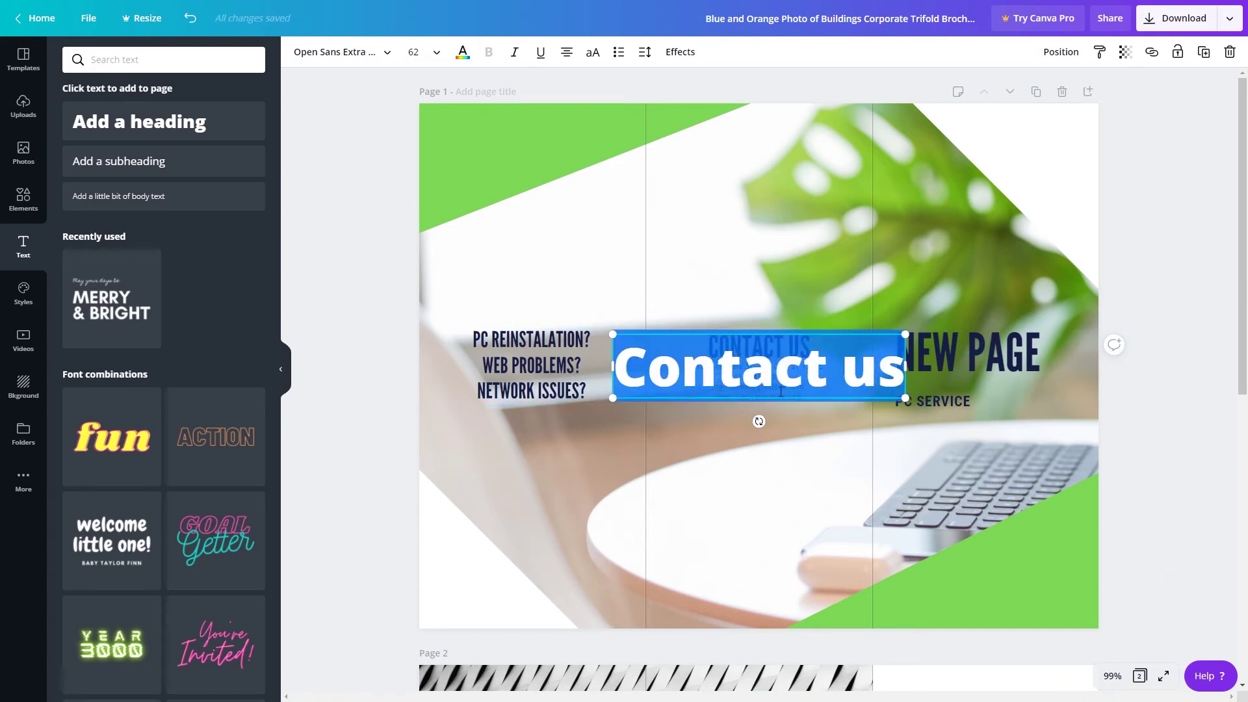
pyautogui.click(433, 53)
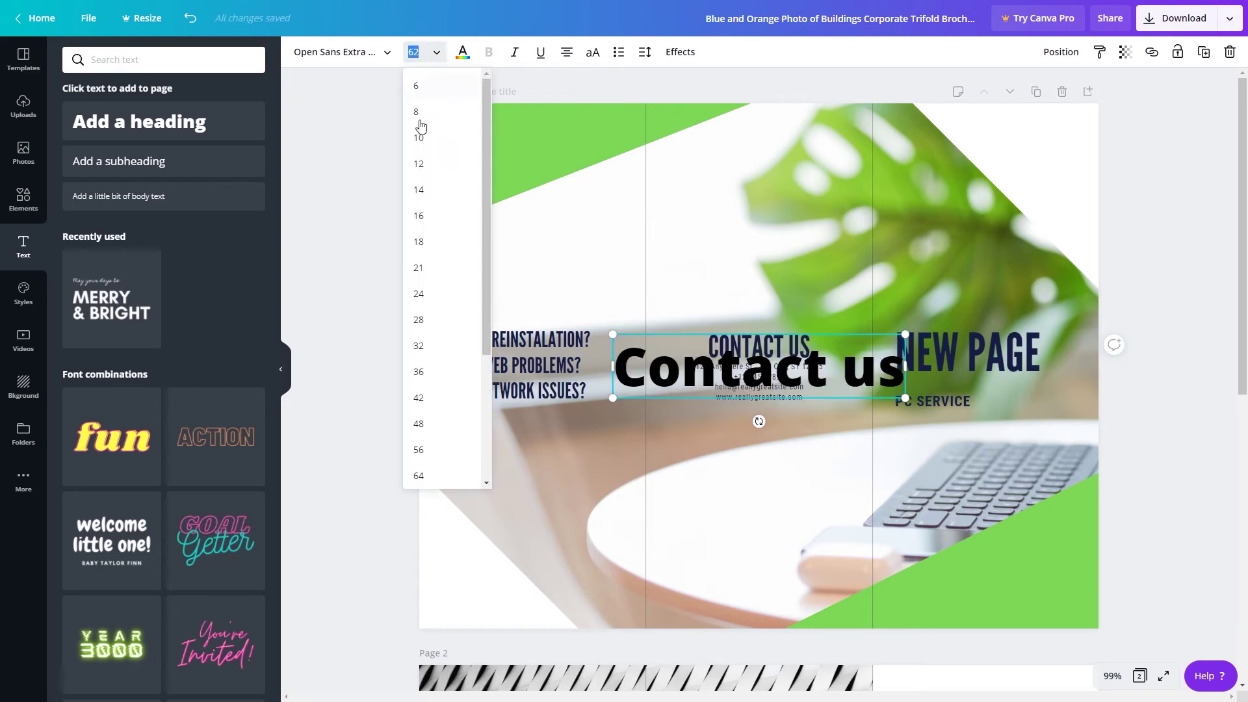
pyautogui.click(419, 376)
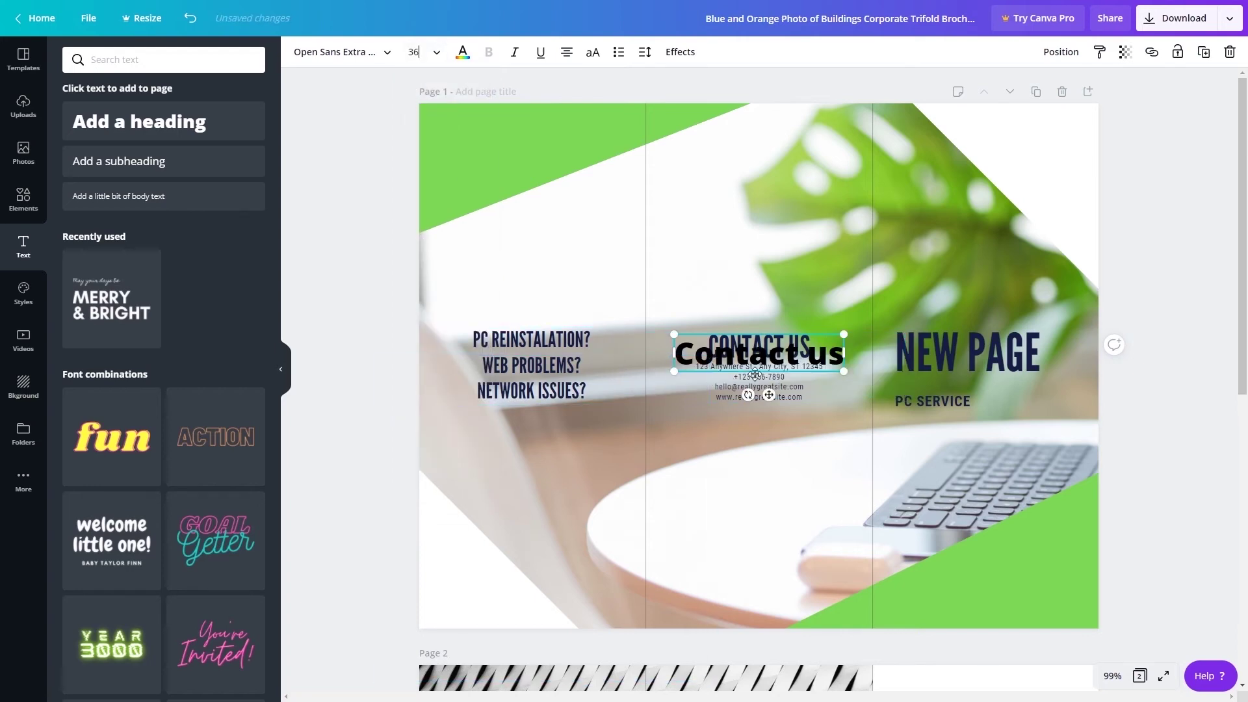
# Shrink the 'Contact us' label to about 29.6 and fit it diagonally in the lower-left white corner
pyautogui.moveTo(769, 394); pyautogui.dragTo(486, 570)
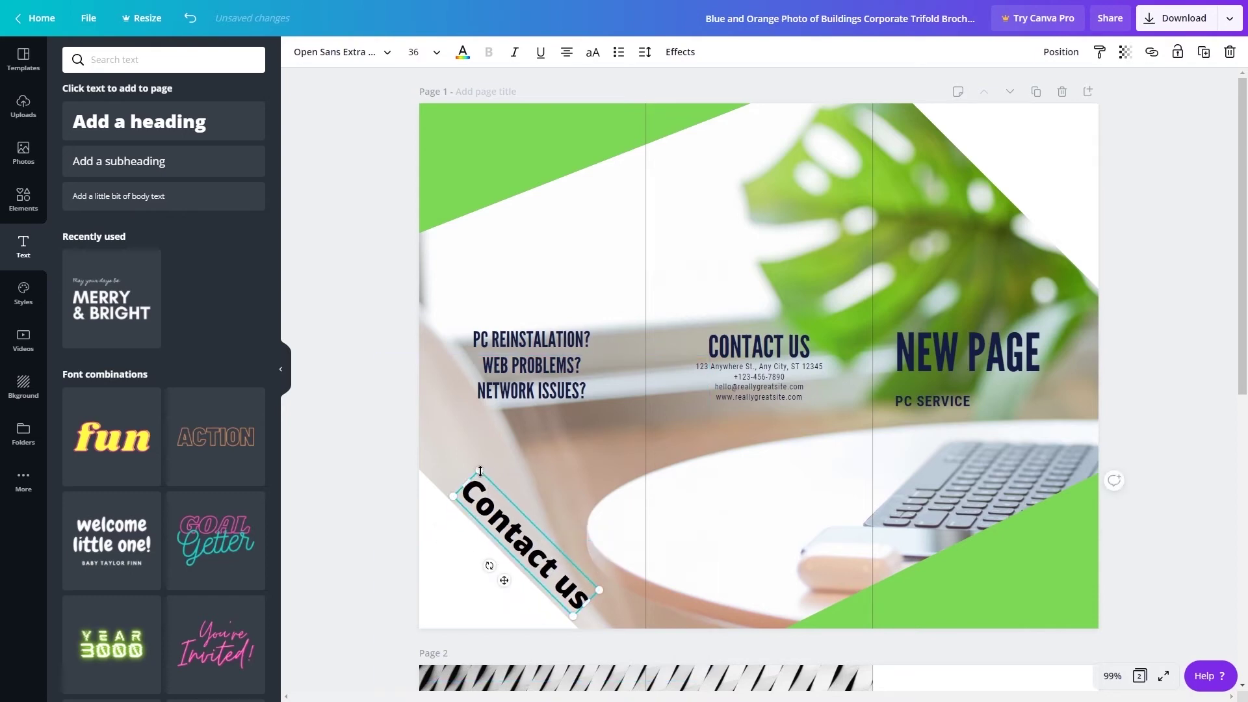
pyautogui.moveTo(480, 470); pyautogui.dragTo(496, 496)
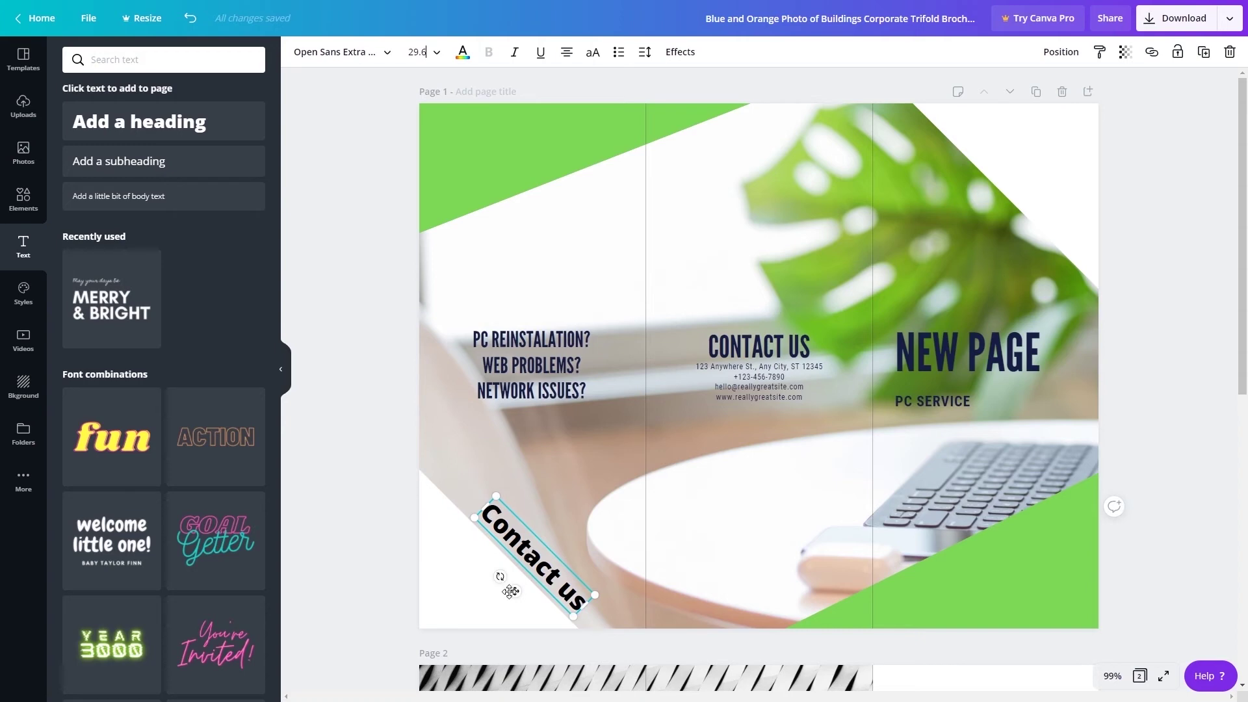
pyautogui.moveTo(510, 591); pyautogui.dragTo(458, 608)
pyautogui.click(465, 613)
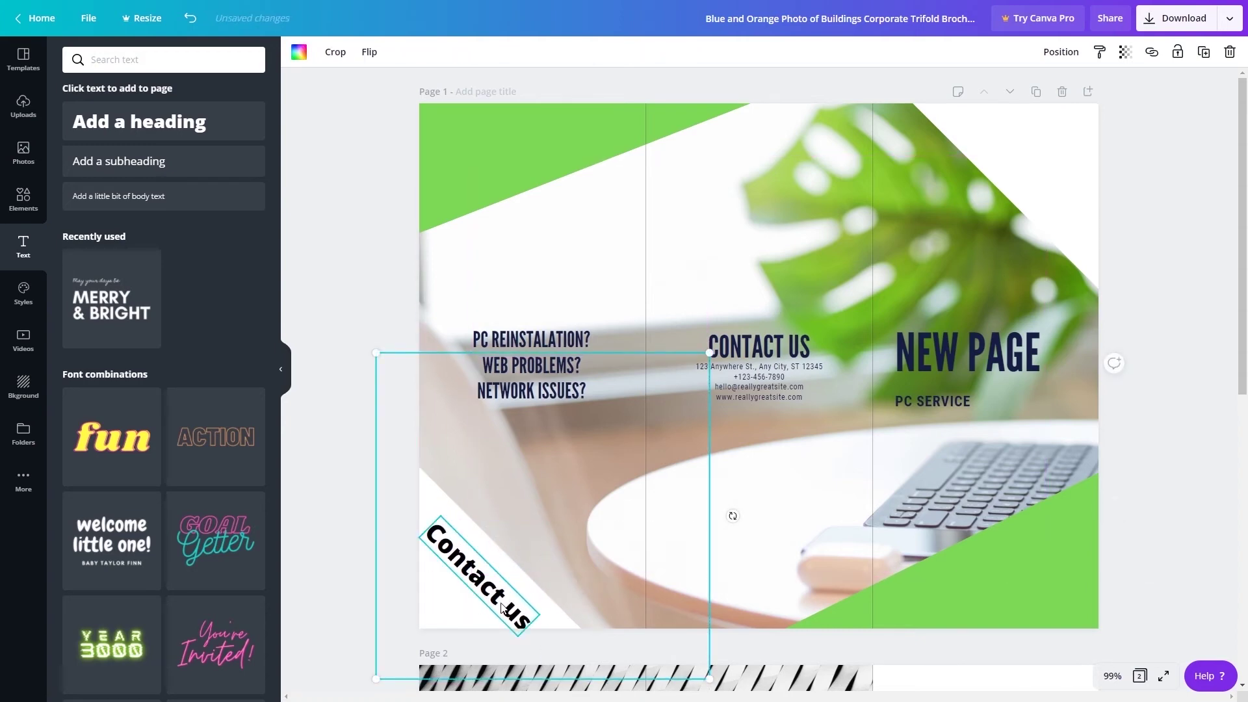
pyautogui.click(458, 612)
pyautogui.moveTo(458, 612); pyautogui.dragTo(462, 601)
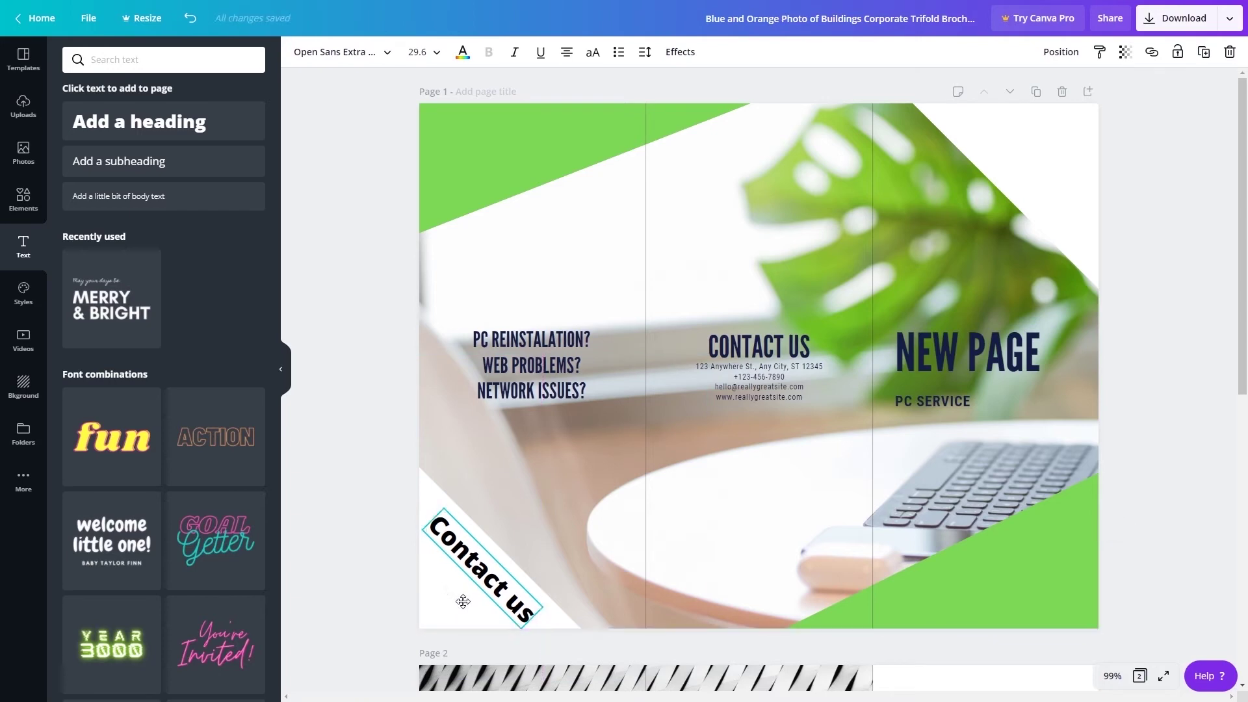
pyautogui.click(462, 601)
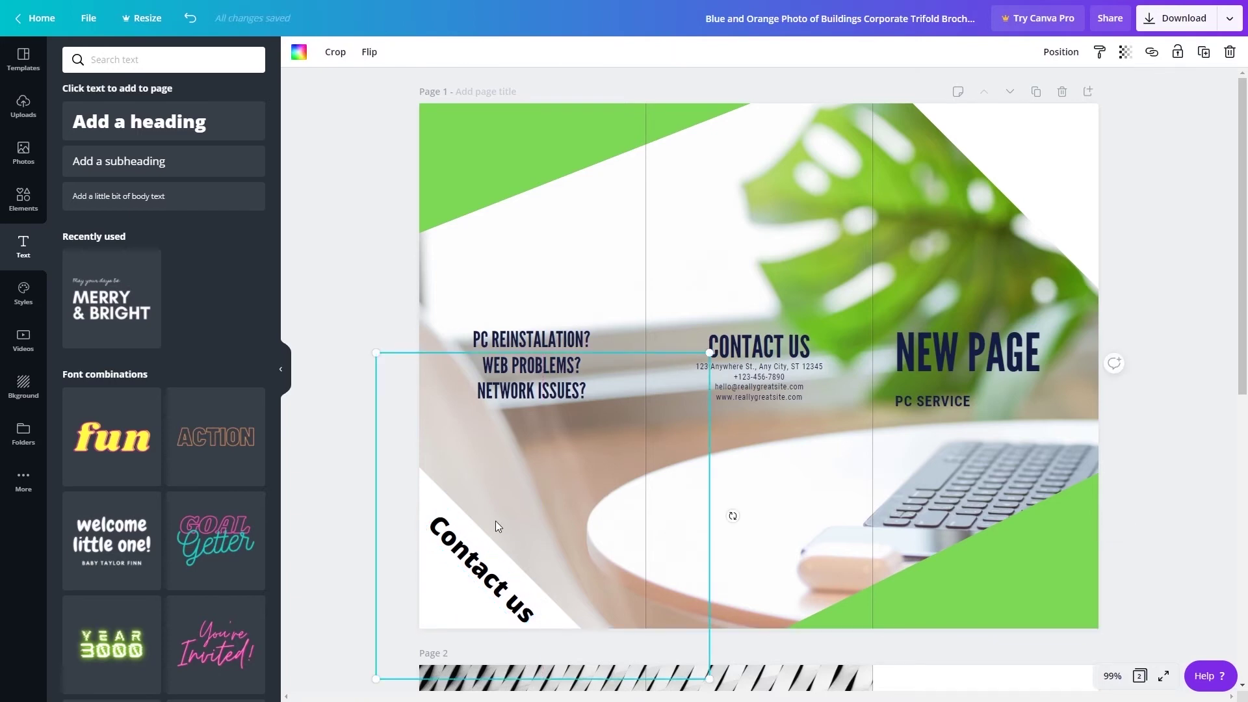
pyautogui.click(356, 205)
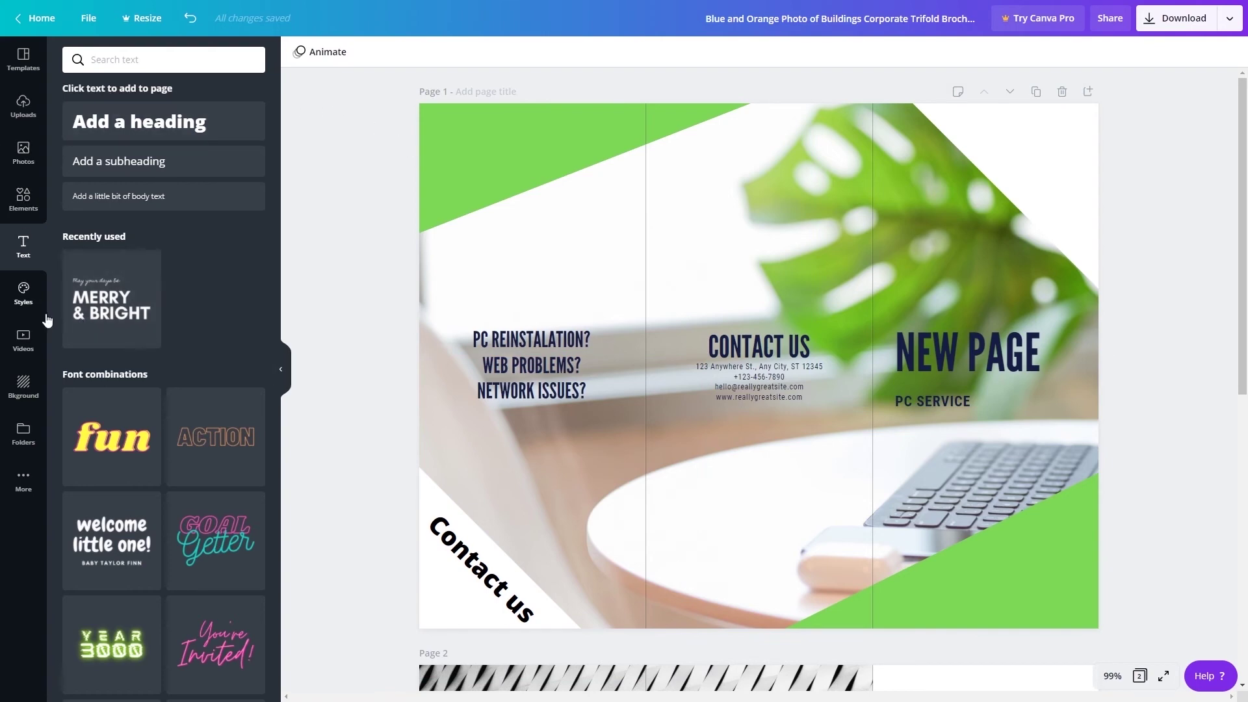
# Search Elements for 'arrow' and drop the curved white arrow onto page 1
pyautogui.click(22, 154)
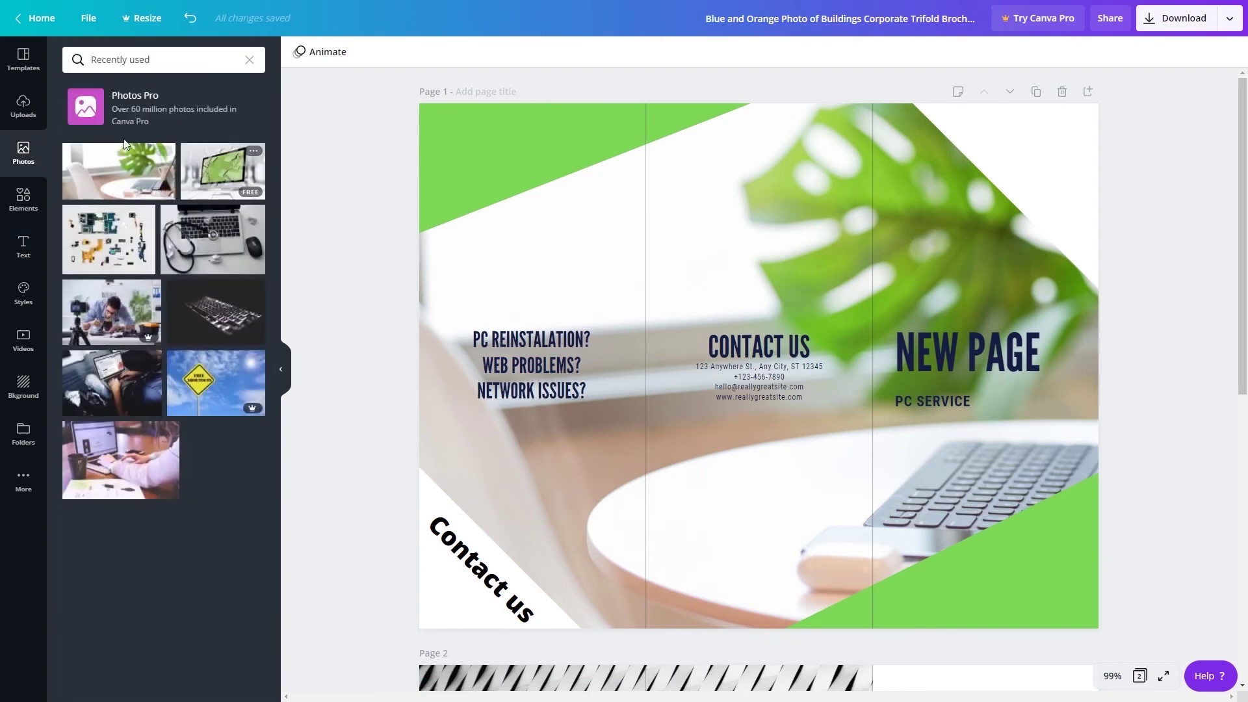
pyautogui.click(22, 200)
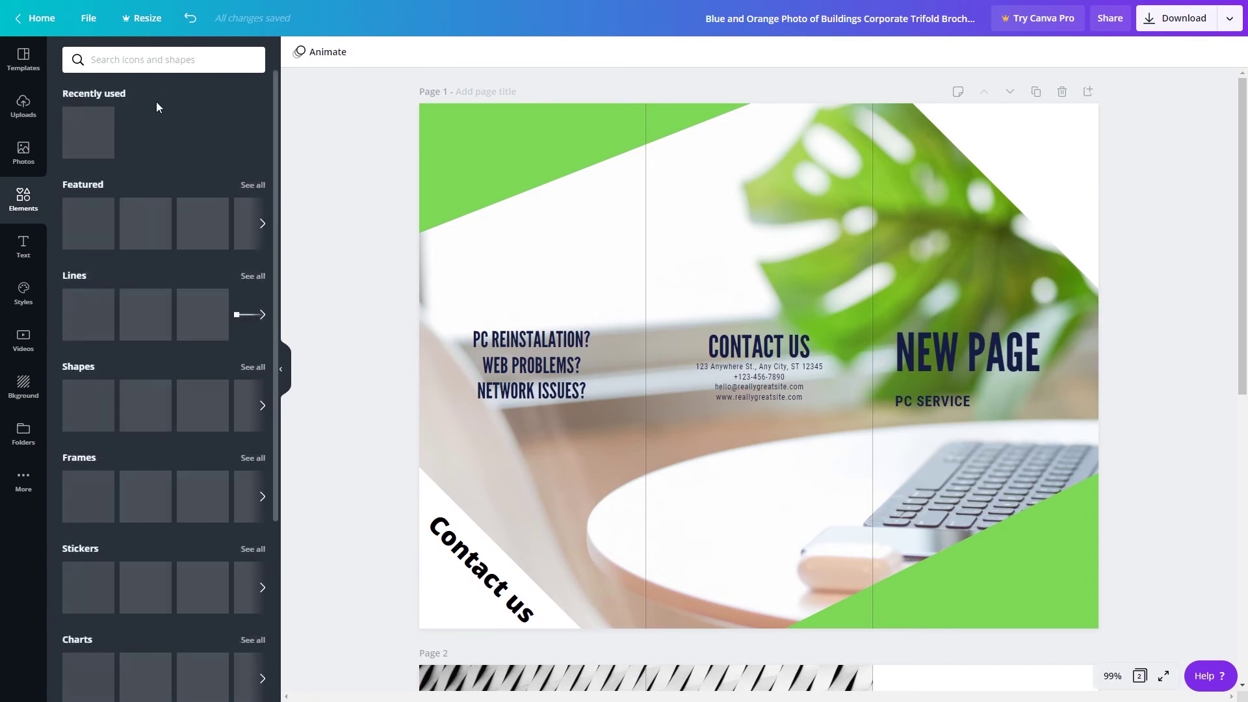
pyautogui.click(145, 65)
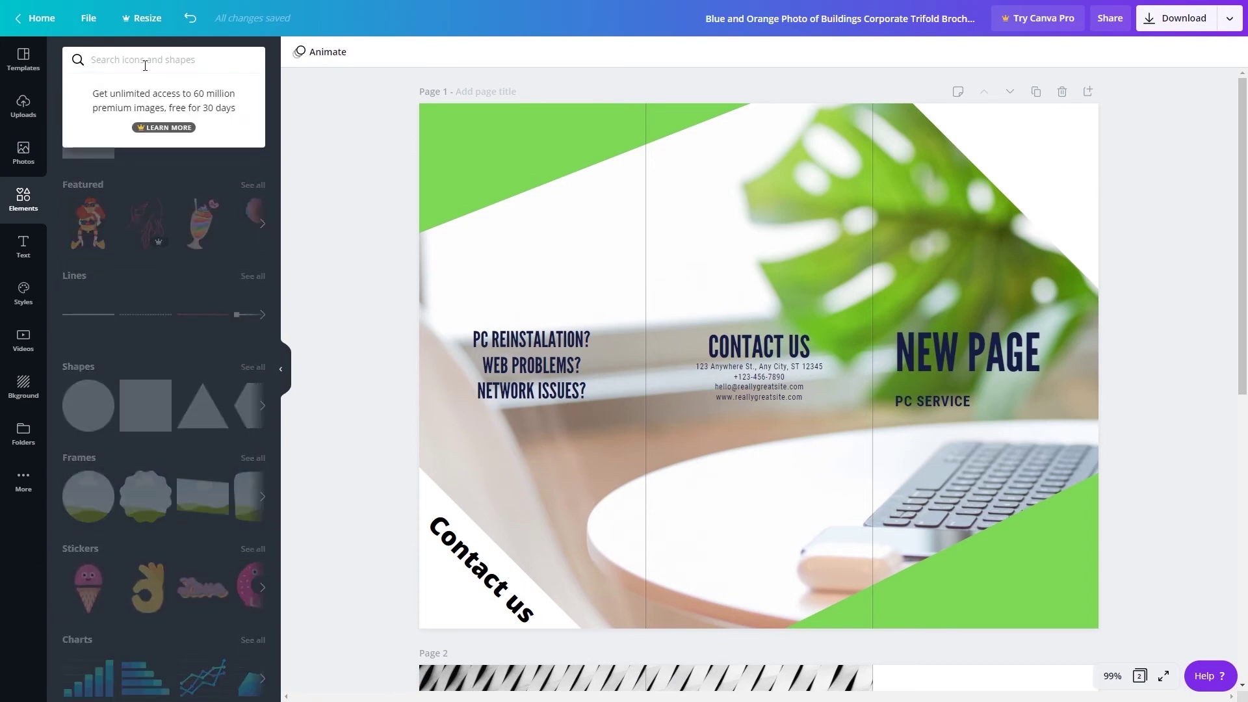
pyautogui.write('arrow')
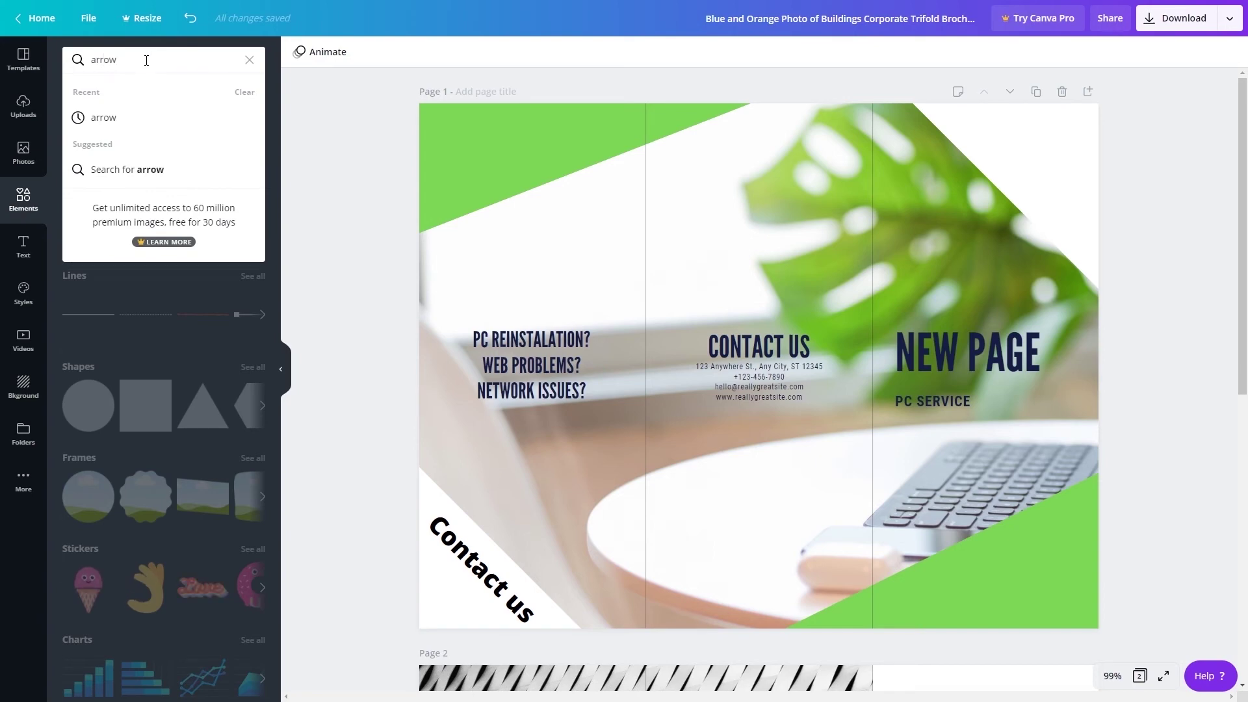
pyautogui.press('Return')
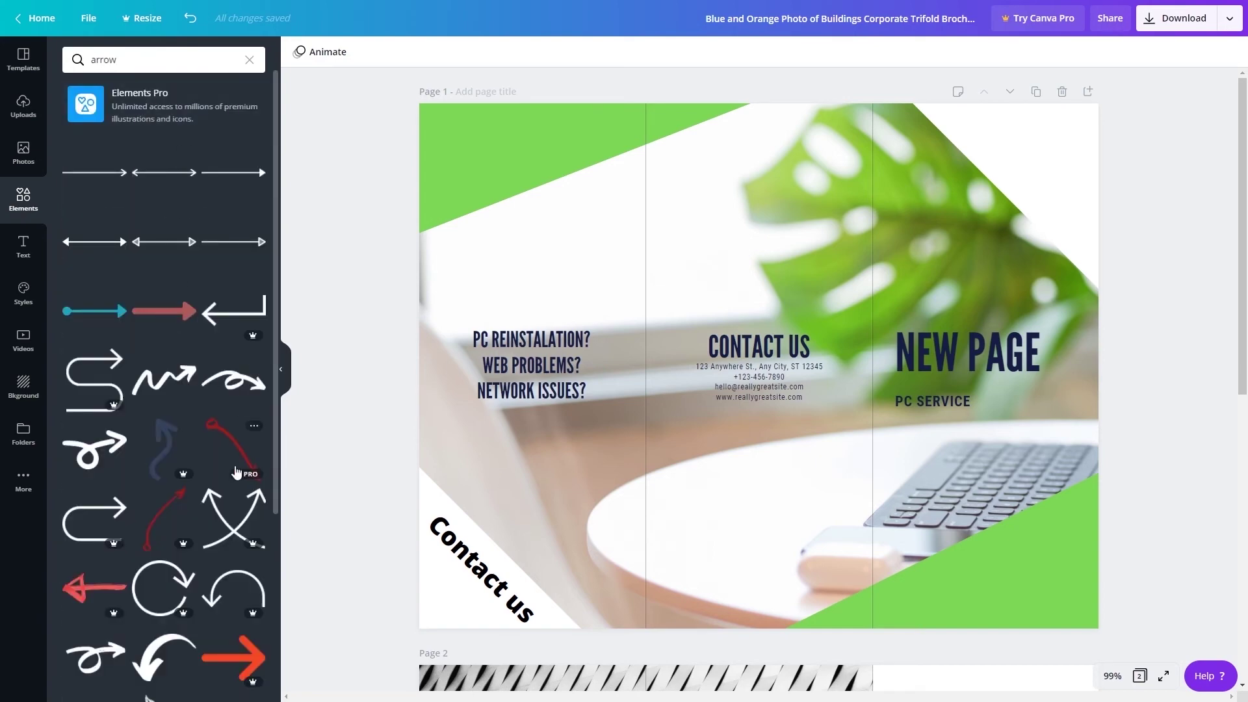
pyautogui.scroll(-4, 215, 389)
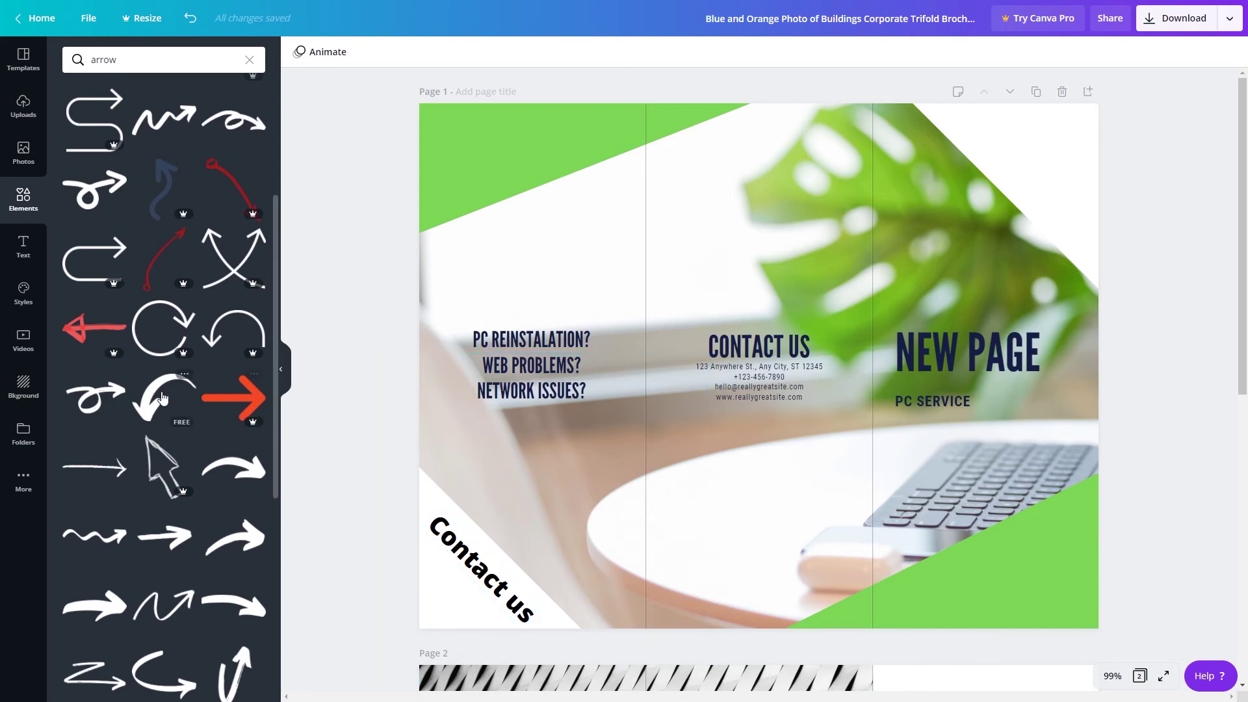
pyautogui.moveTo(162, 398); pyautogui.dragTo(482, 503)
pyautogui.moveTo(457, 579); pyautogui.dragTo(460, 571)
pyautogui.scroll(-5, 238, 271)
# Flip the white arrow horizontally and vertically, rotate and shrink it, and place it above 'Contact us'
pyautogui.click(238, 271)
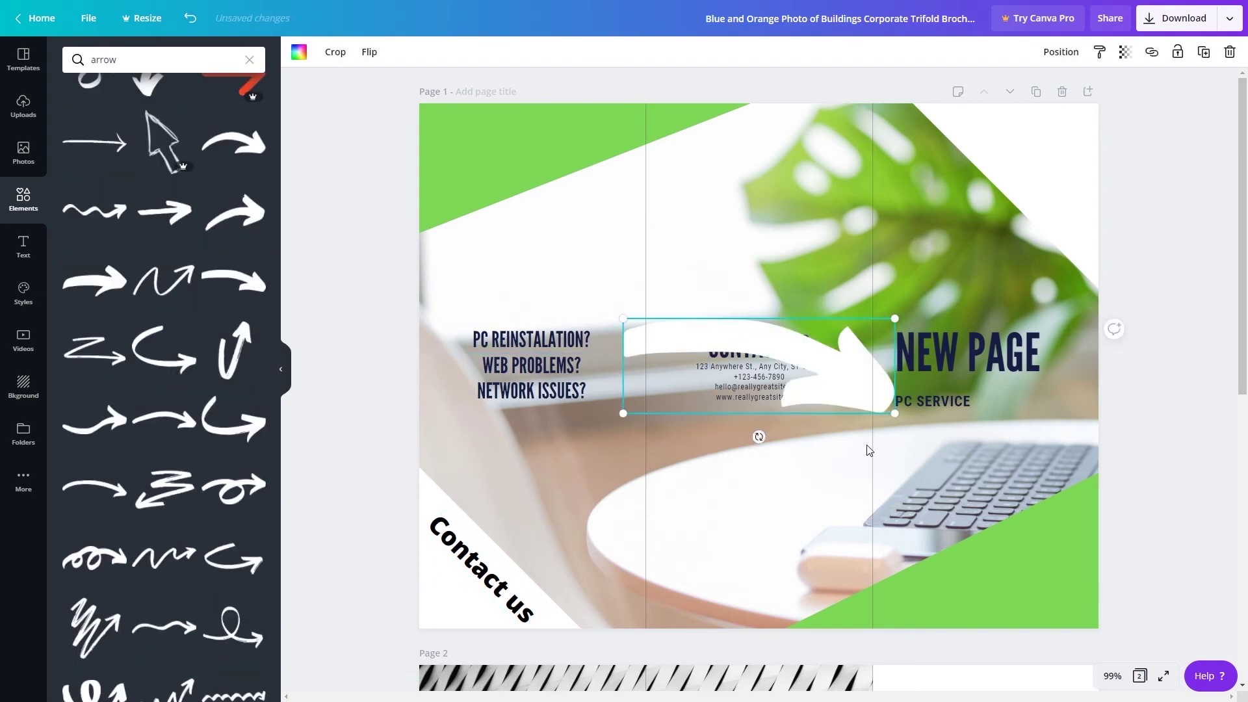
pyautogui.moveTo(827, 381); pyautogui.dragTo(564, 467)
pyautogui.click(370, 52)
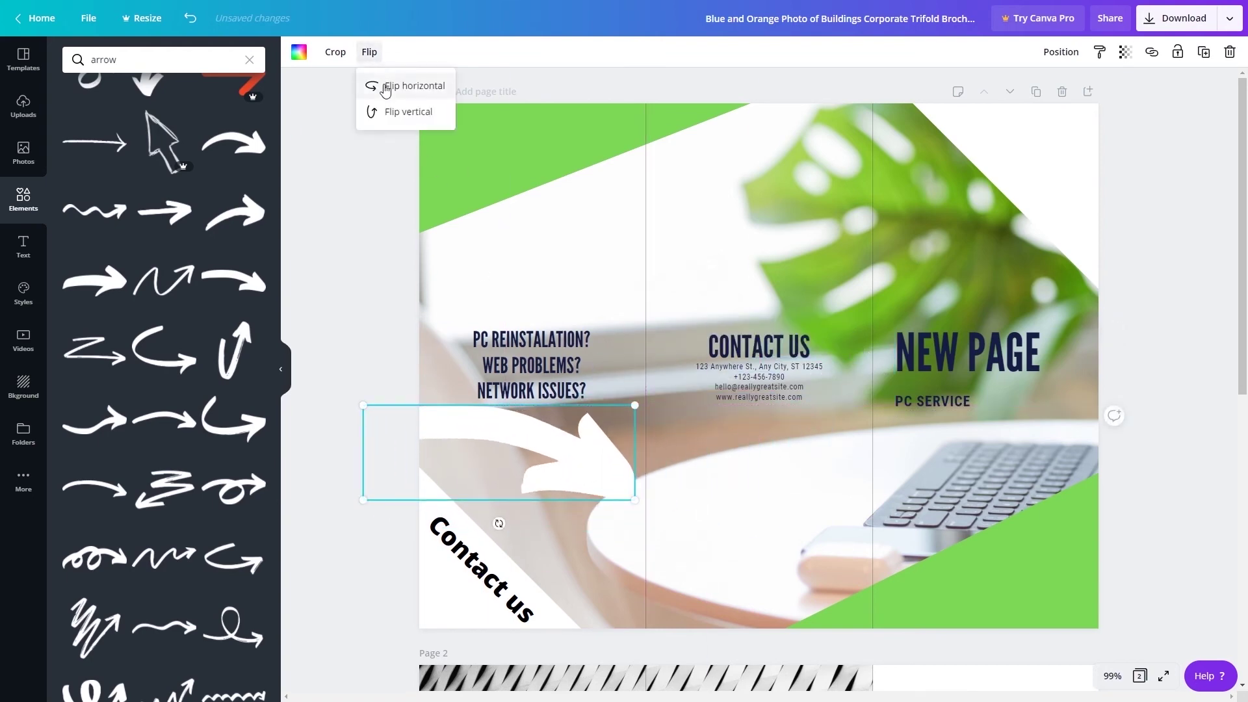
pyautogui.click(386, 87)
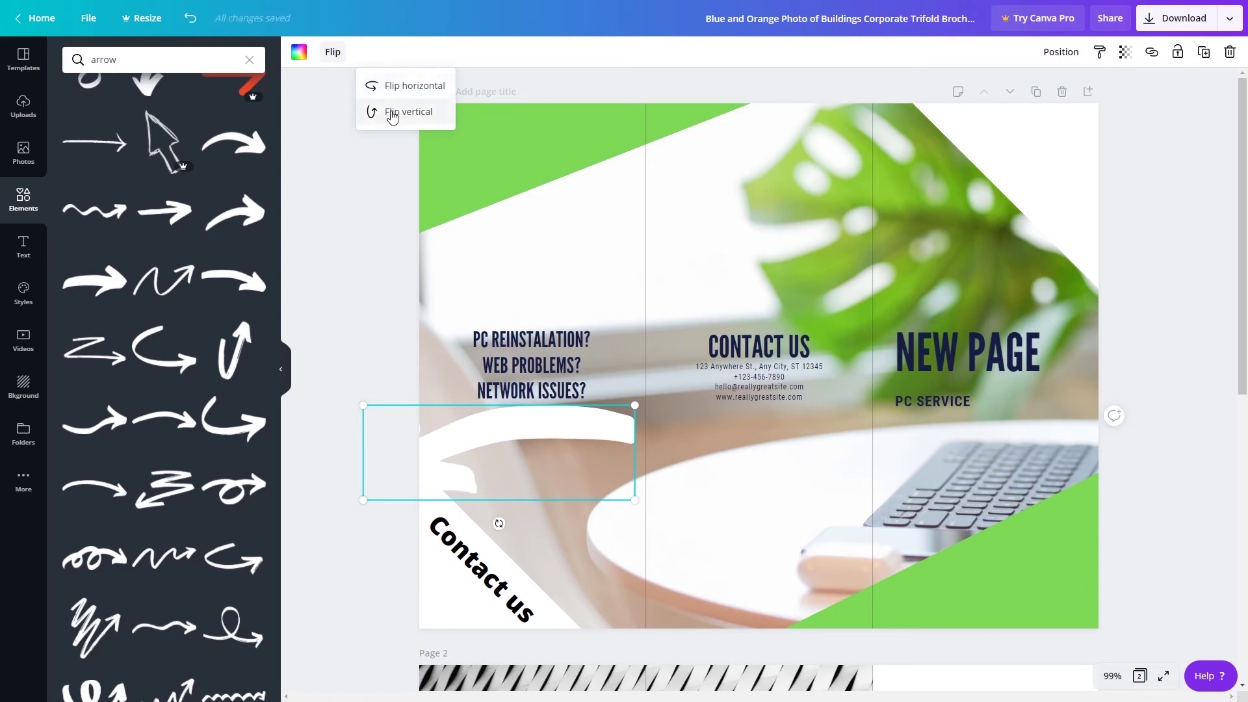
pyautogui.click(390, 112)
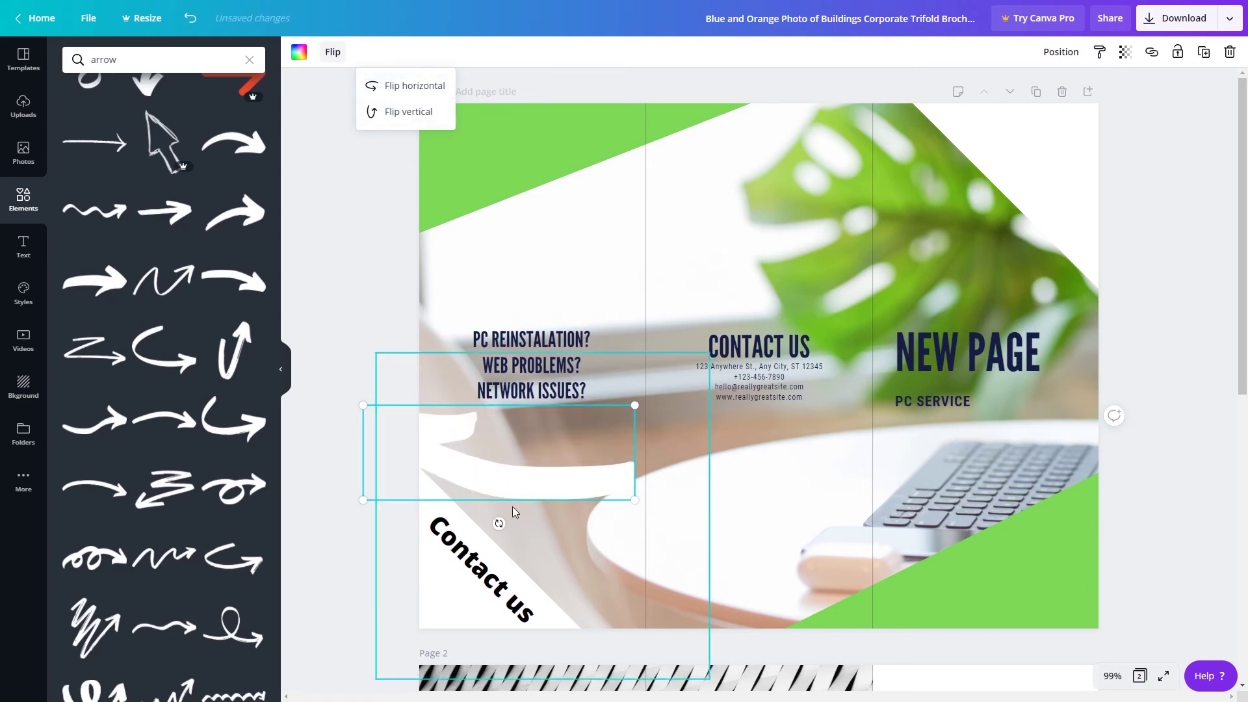
pyautogui.moveTo(500, 522); pyautogui.dragTo(619, 484)
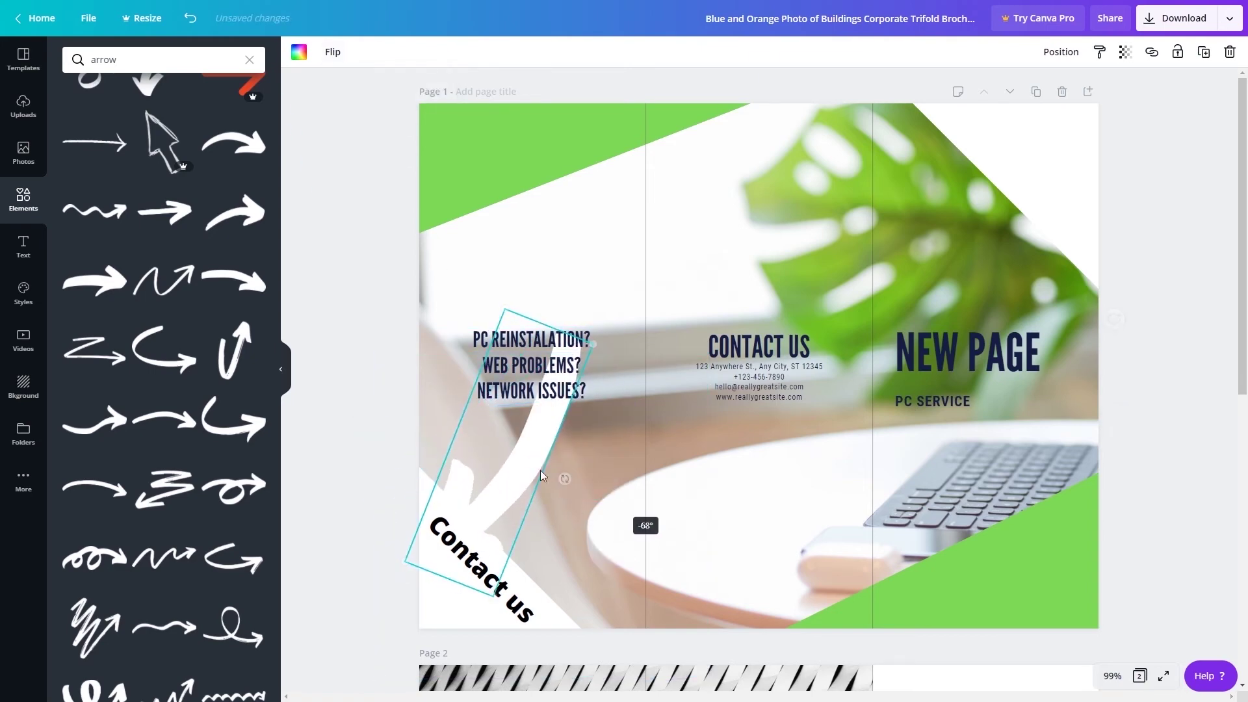
pyautogui.moveTo(543, 390); pyautogui.dragTo(629, 384)
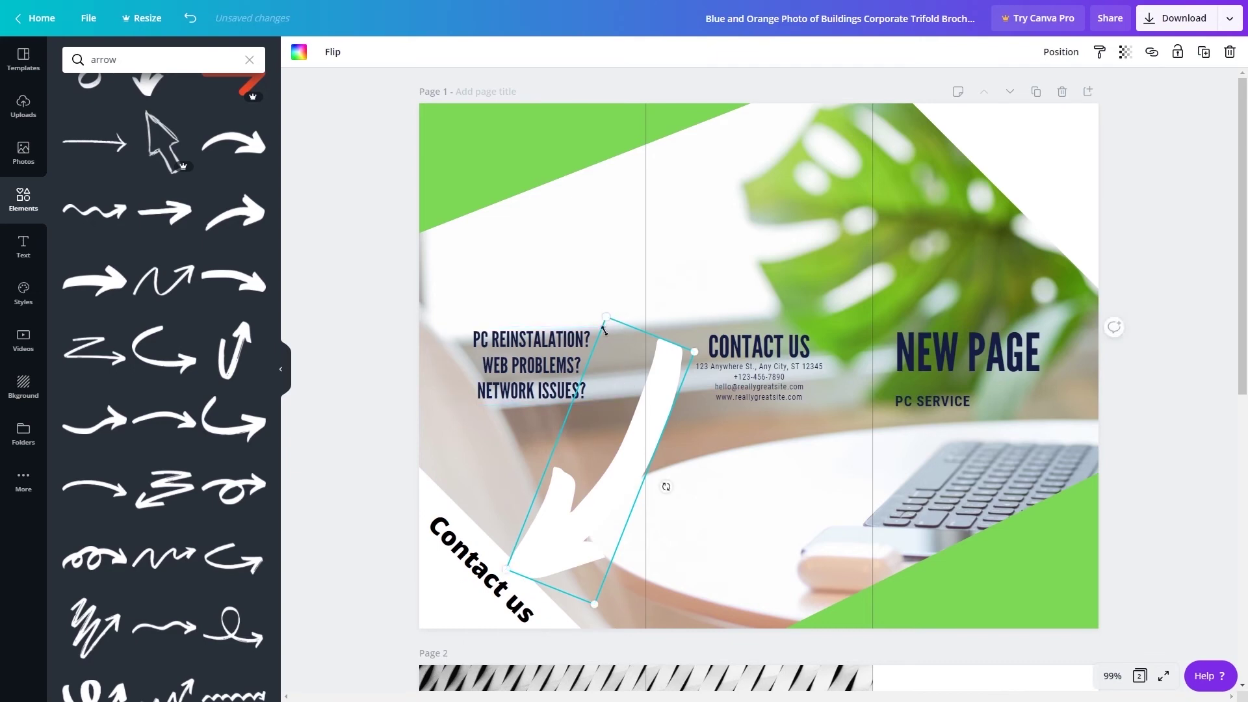
pyautogui.moveTo(604, 331); pyautogui.dragTo(599, 450)
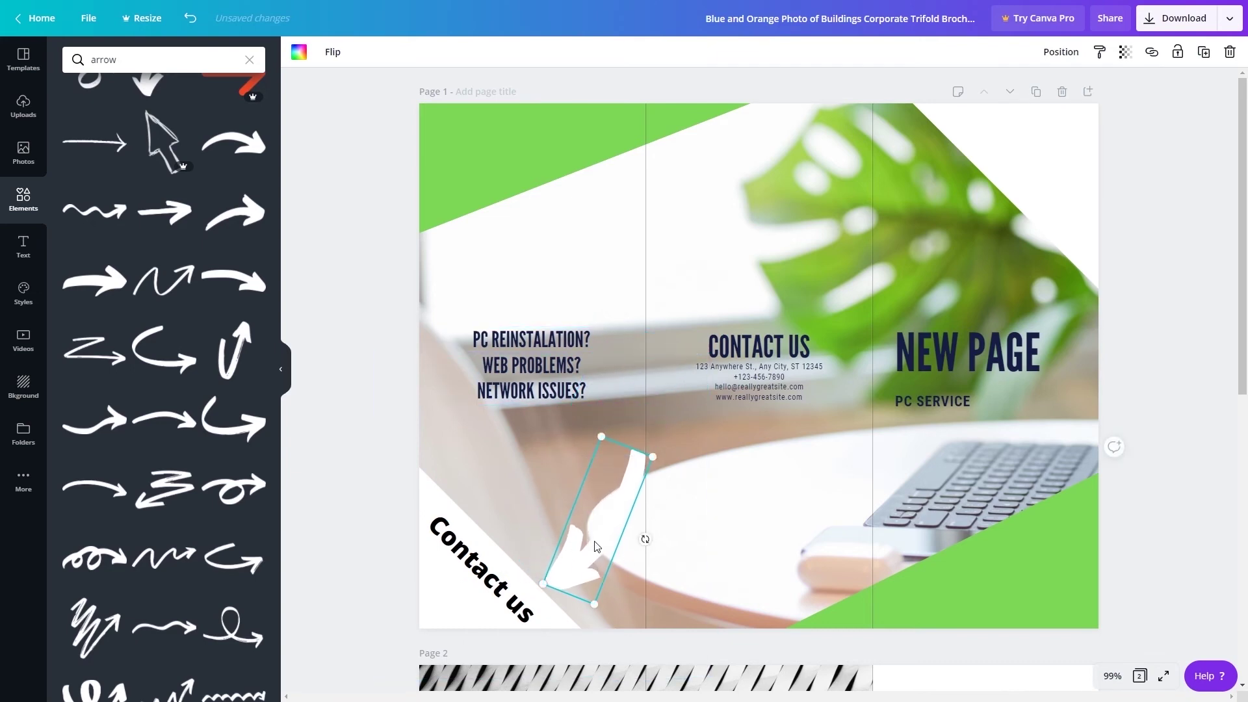
pyautogui.moveTo(575, 538); pyautogui.dragTo(538, 468)
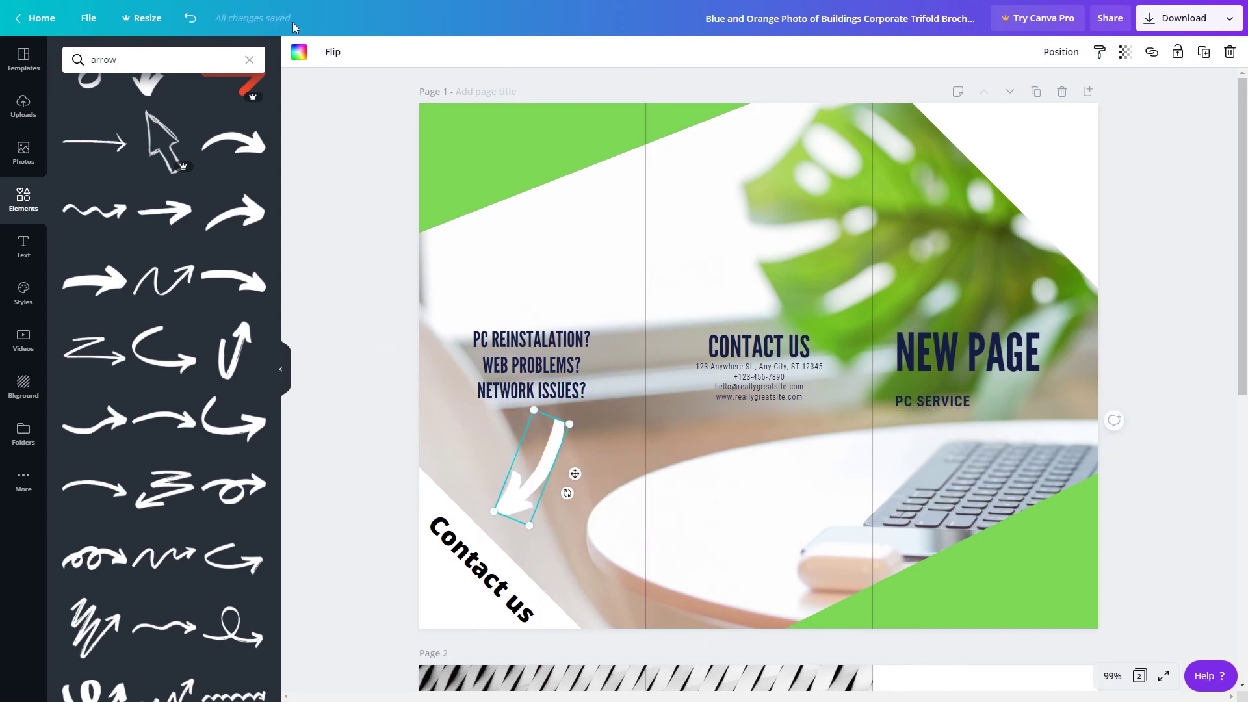
# Colour the arrow navy, then enlarge and angle it down-left at the 'Contact us' label
pyautogui.click(298, 54)
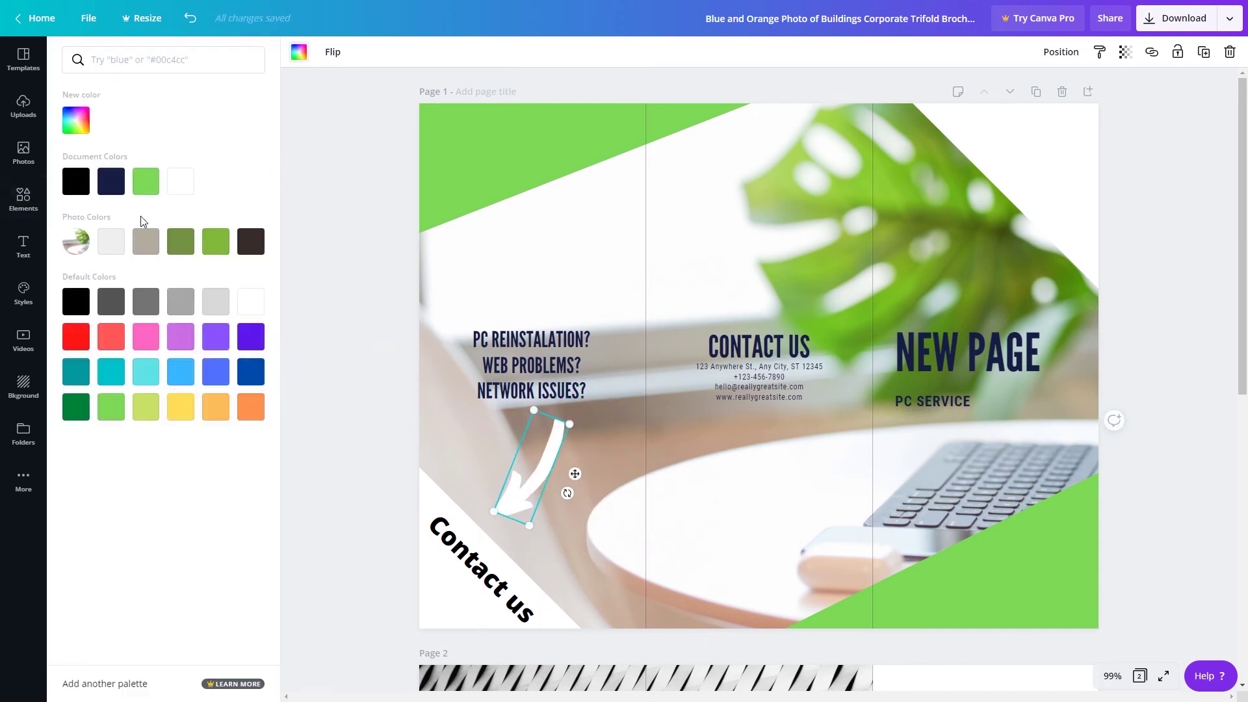
pyautogui.click(112, 180)
pyautogui.moveTo(615, 481); pyautogui.dragTo(661, 521)
pyautogui.moveTo(711, 453); pyautogui.dragTo(676, 442)
pyautogui.click(1129, 402)
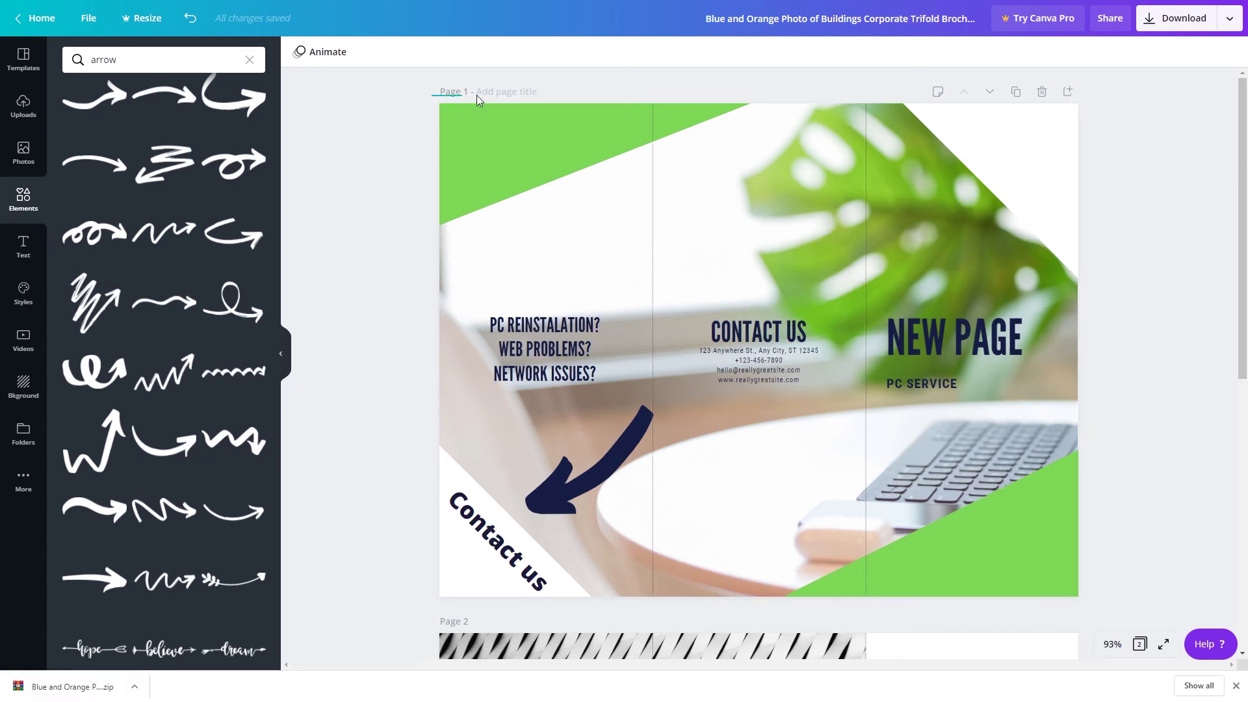
# Delete page 2, then download the single-page brochure as a JPG file and save it
pyautogui.scroll(-7, 397, 325)
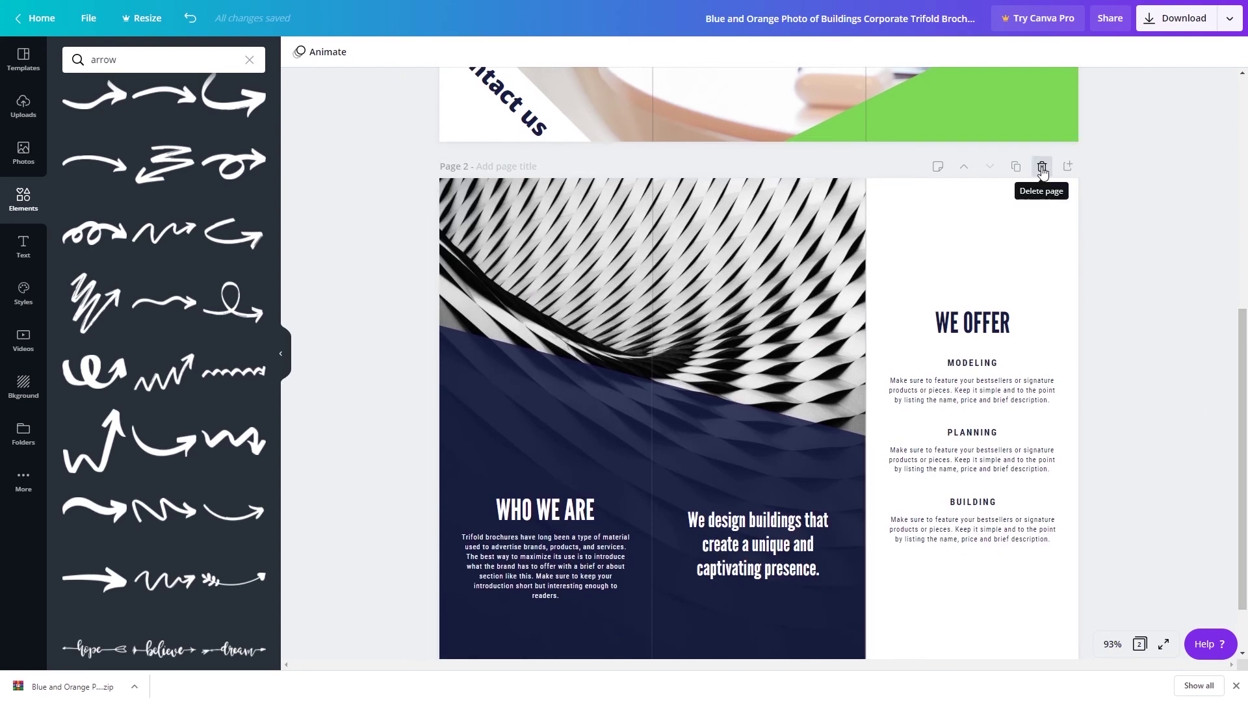
pyautogui.click(1042, 166)
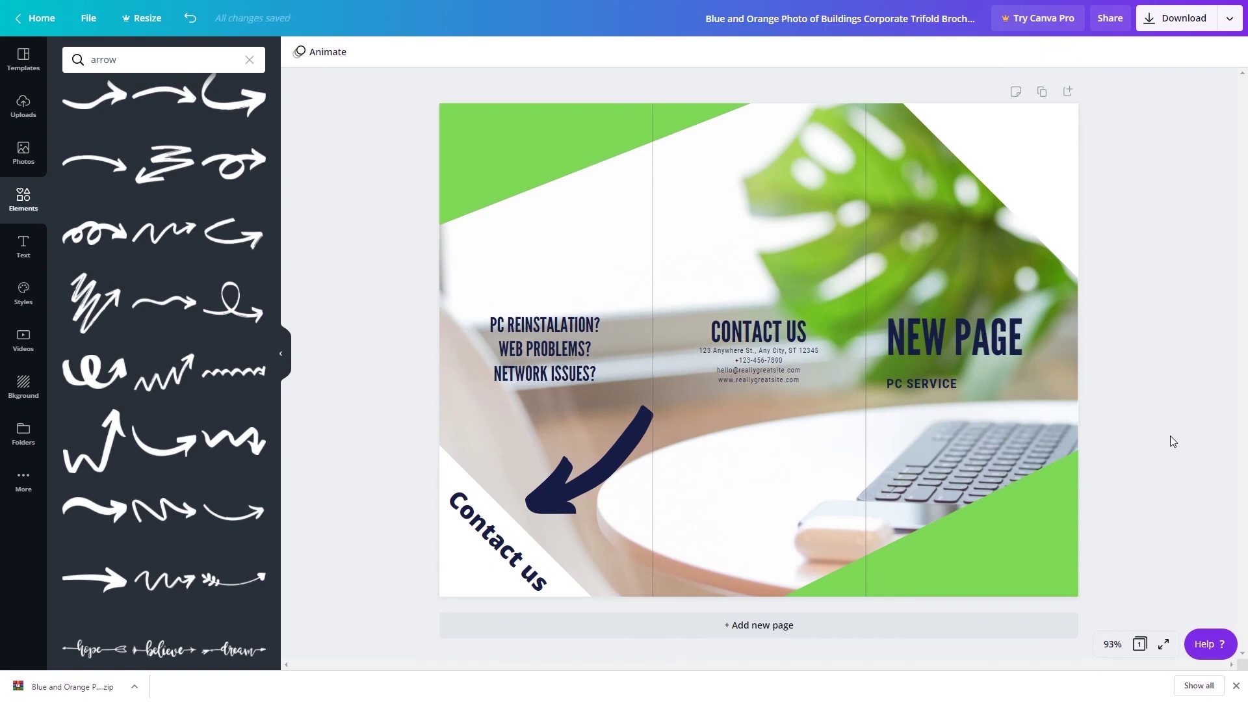
pyautogui.click(1229, 19)
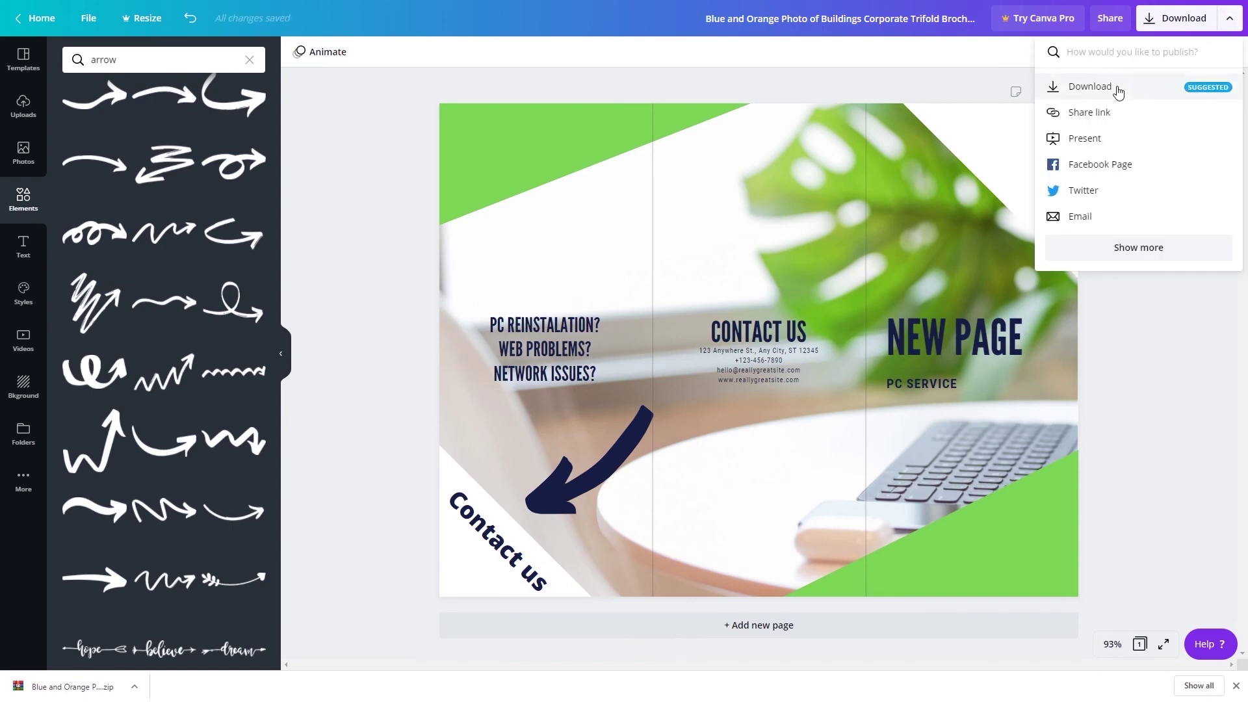
pyautogui.click(1118, 88)
pyautogui.click(1117, 109)
pyautogui.click(1092, 53)
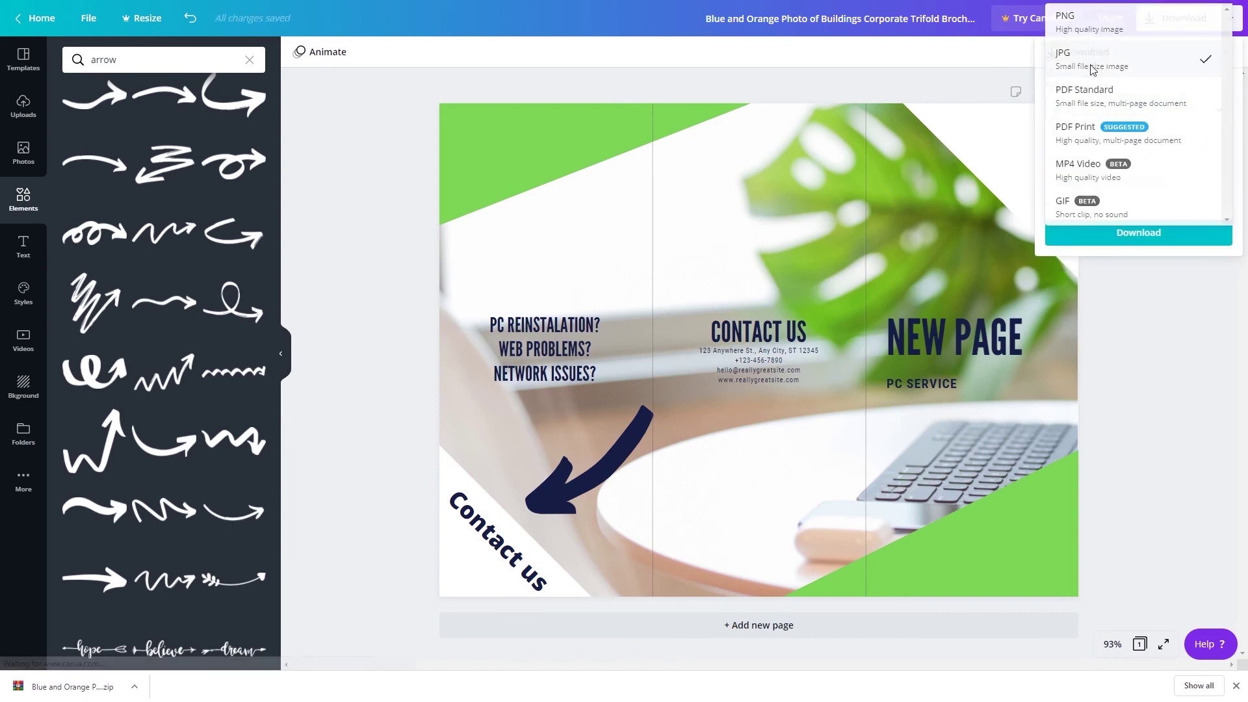
pyautogui.click(1122, 235)
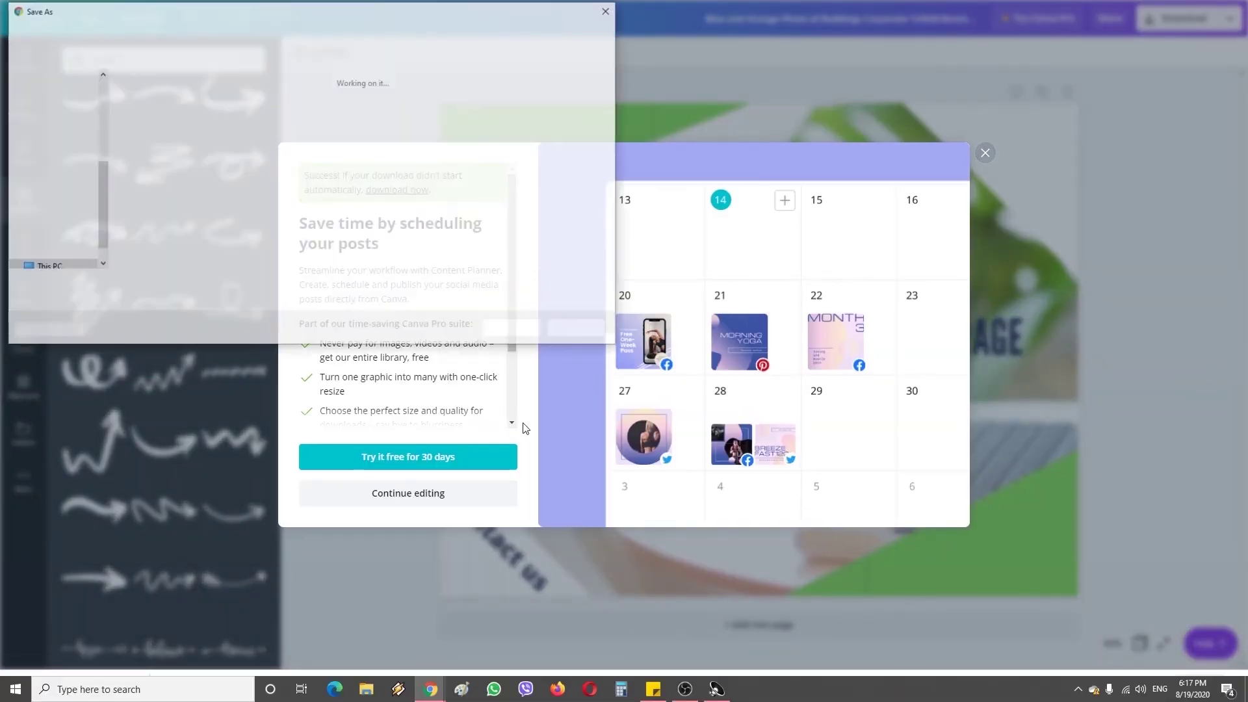
pyautogui.click(528, 329)
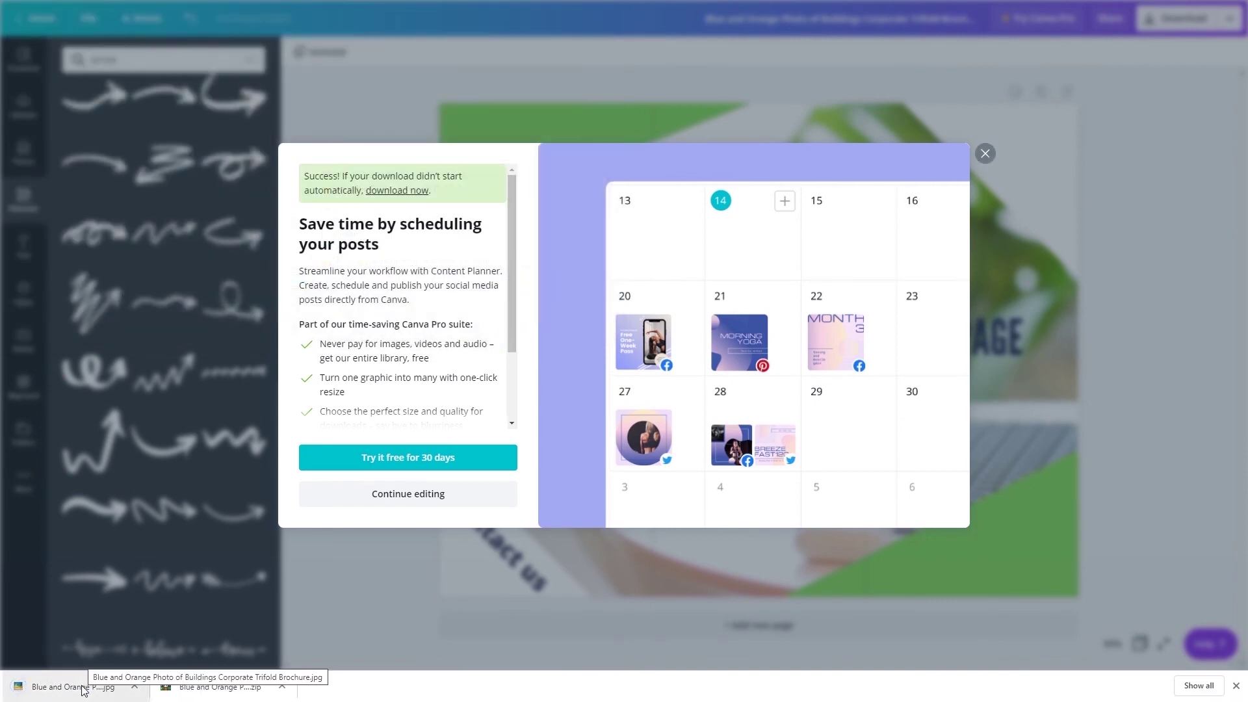
# Open the downloaded brochure JPG in Picasa Photo Viewer to check the arrow and 'Contact us' label
pyautogui.click(84, 690)
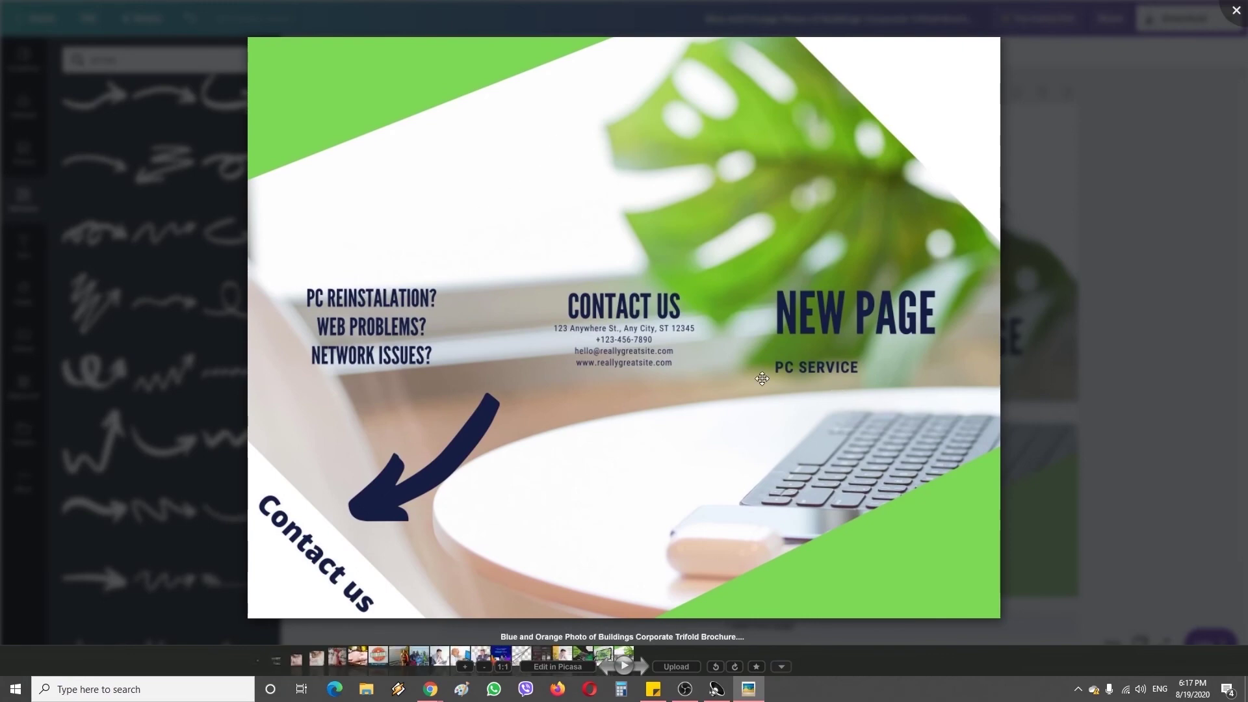
pyautogui.press('Escape')
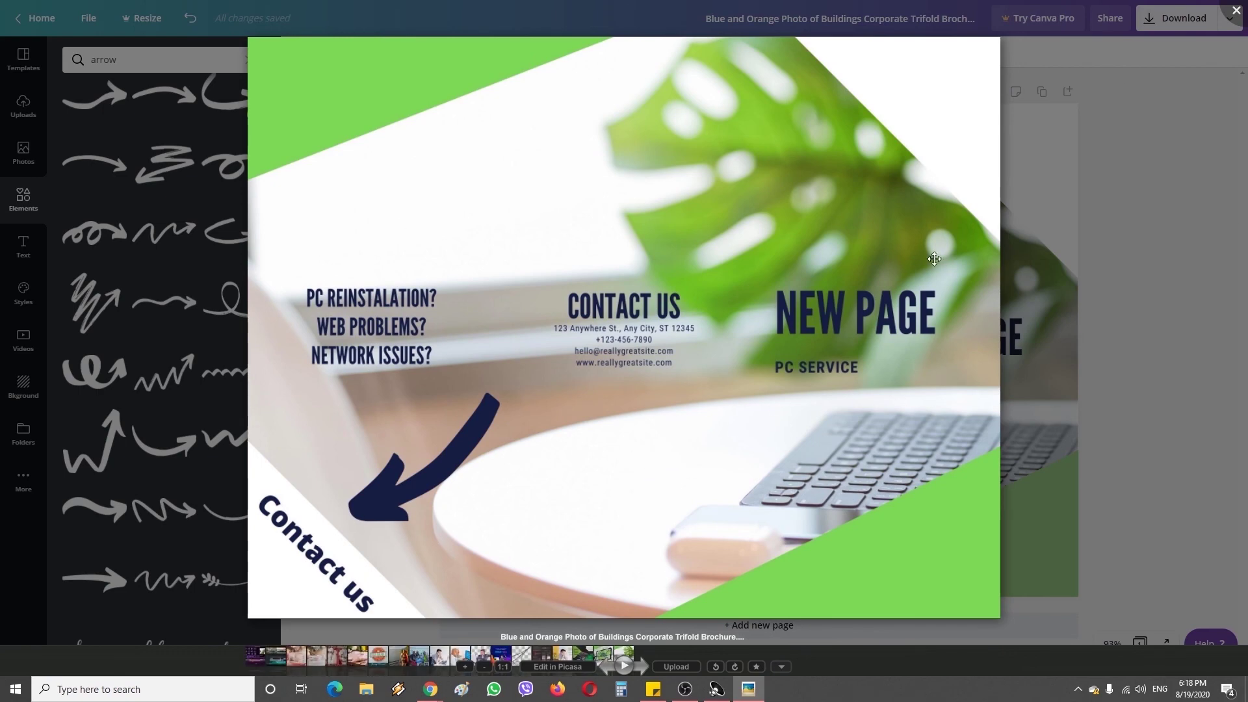
# Dismiss the Picasa Photo Viewer overlay to get back to the Canva brochure editor
pyautogui.click(1181, 334)
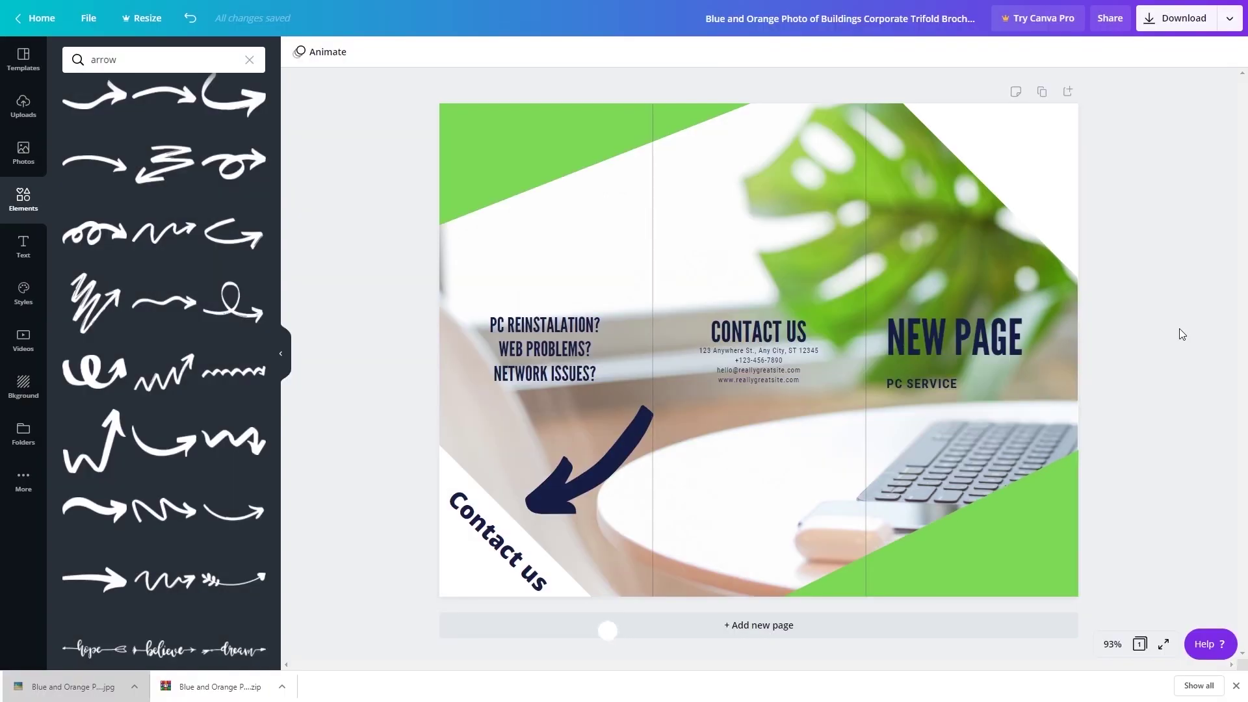